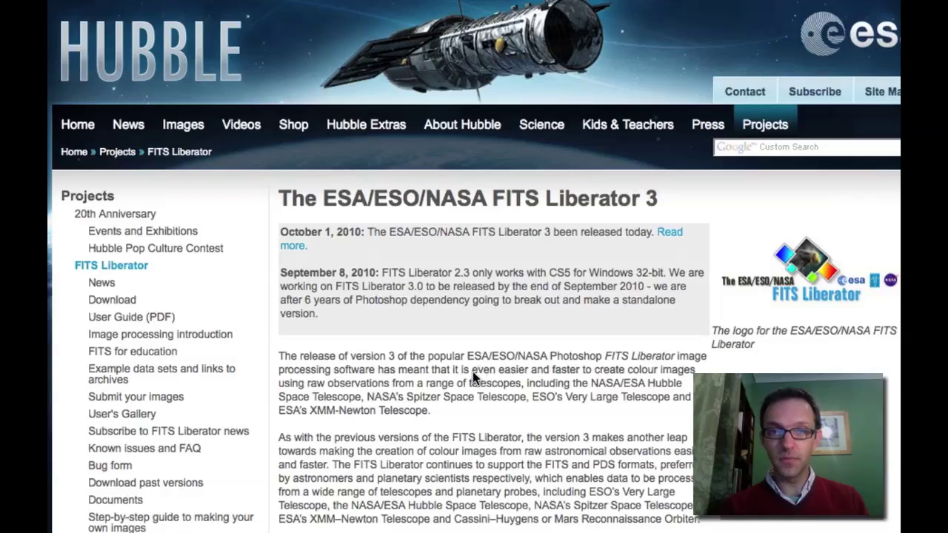
Open the FITS Liberator download page from the ESA/Hubble sidebar.
left_click(113, 301)
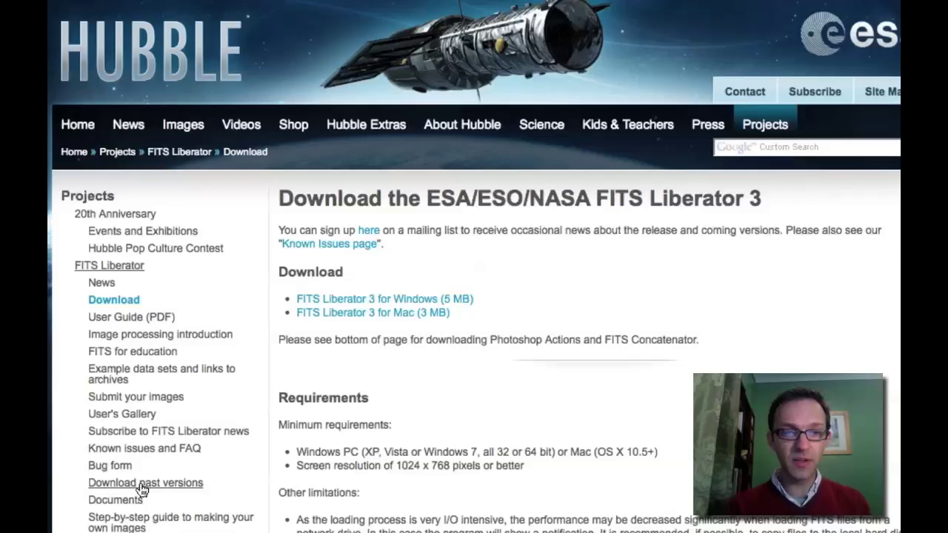
Open the past-versions page, review the V.2.1 components, then switch to the Las Cumbres Observatory tab.
left_click(141, 485)
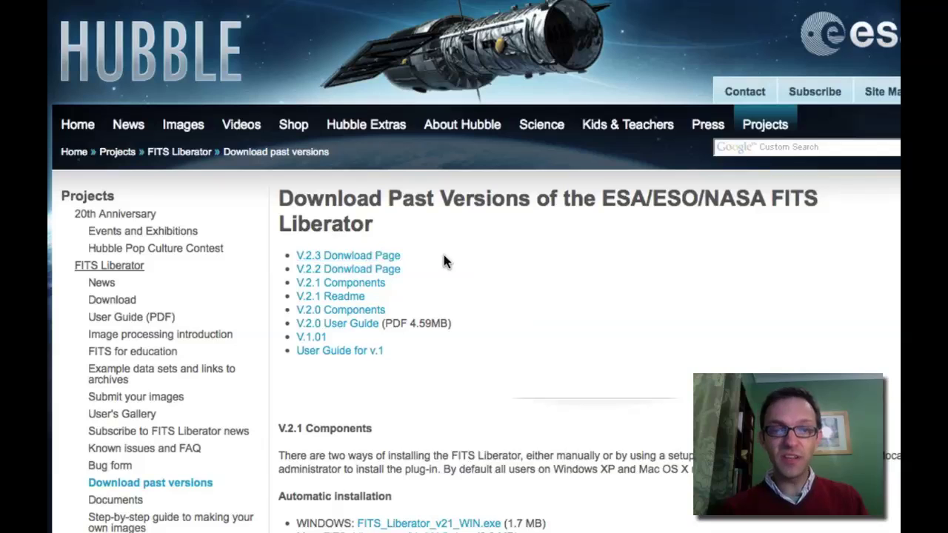
scroll(585, 269, "down", 2)
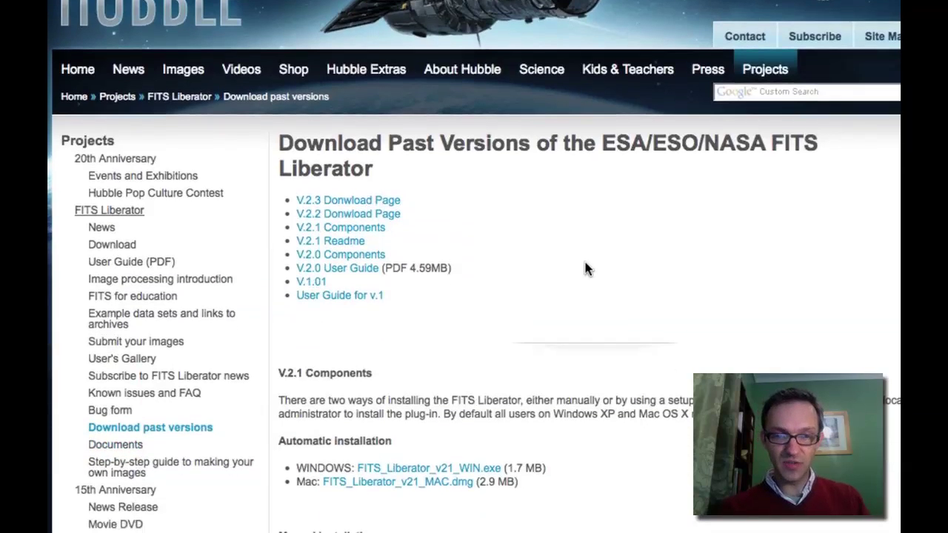
scroll(584, 268, "down", 3)
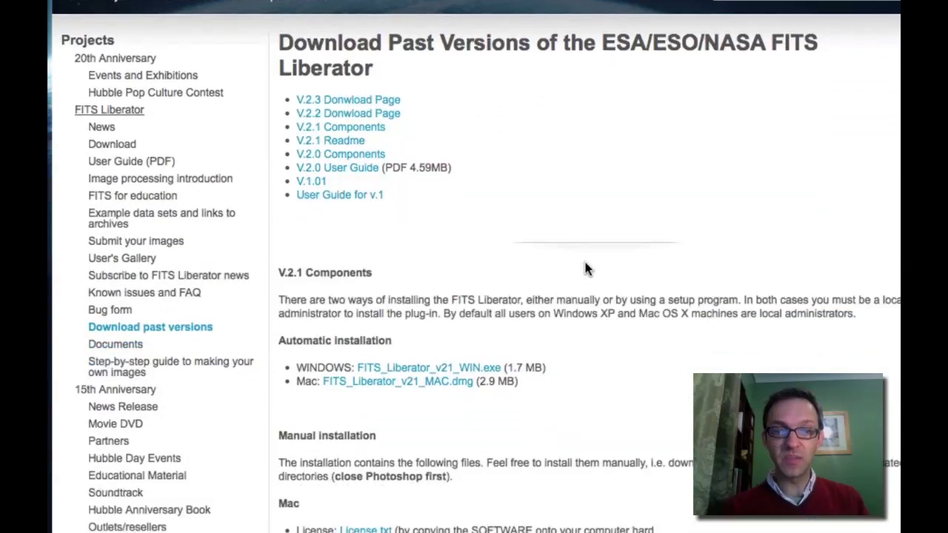
scroll(585, 269, "down", 2)
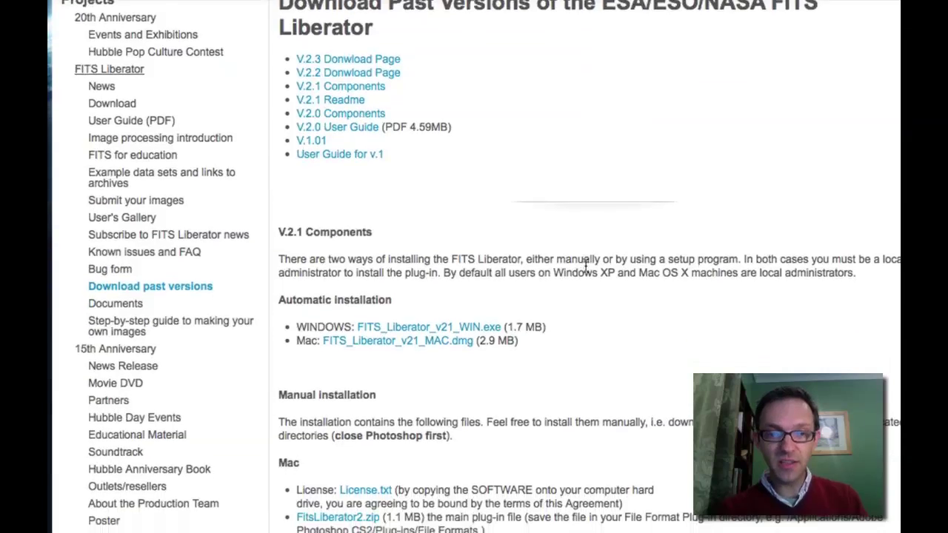
scroll(585, 269, "down", 4)
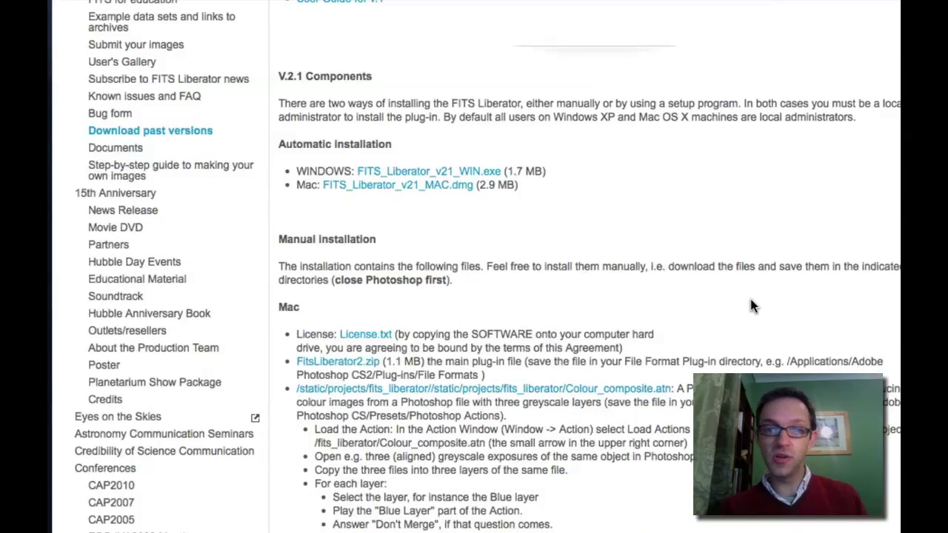
scroll(474, 266, "up", 10)
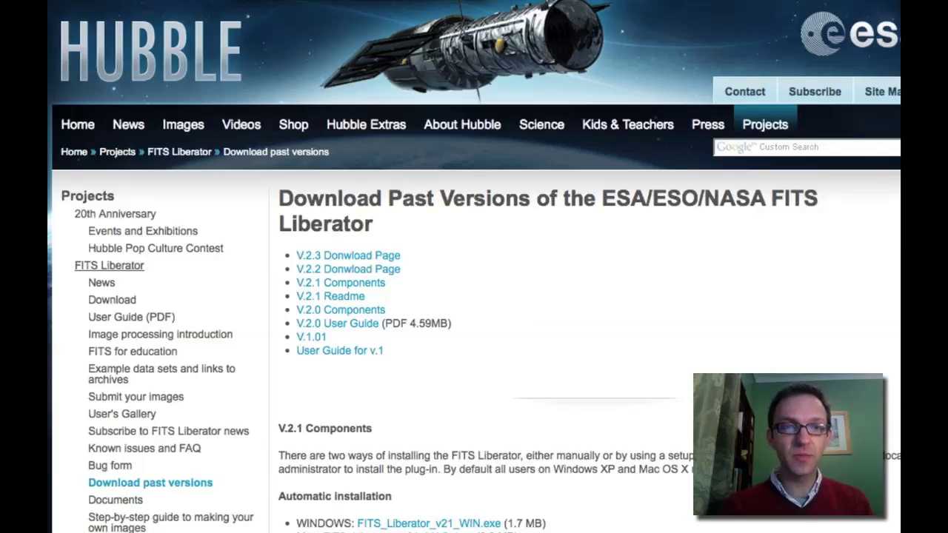
left_click(279, 24)
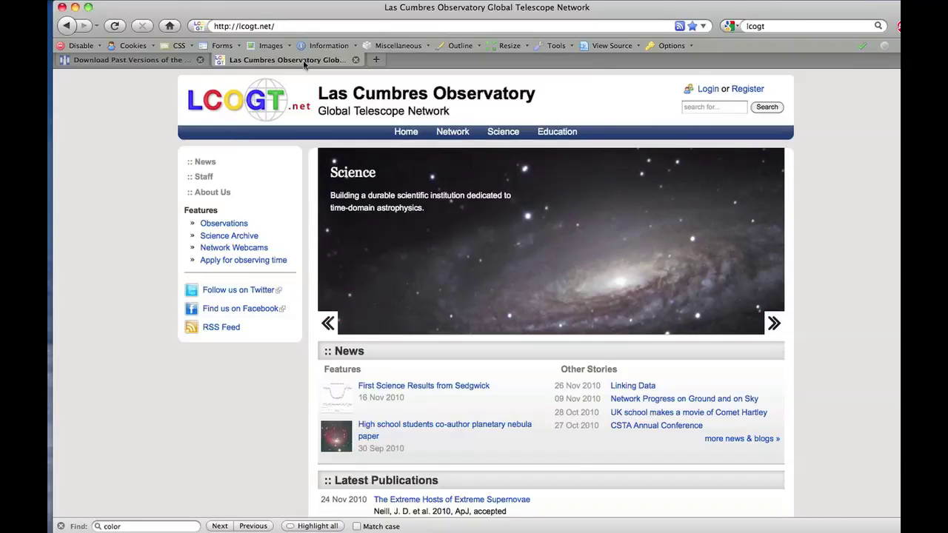
Open the LCOGT Observations archive and enter 'eagle nebulea' in its search box.
left_click(208, 224)
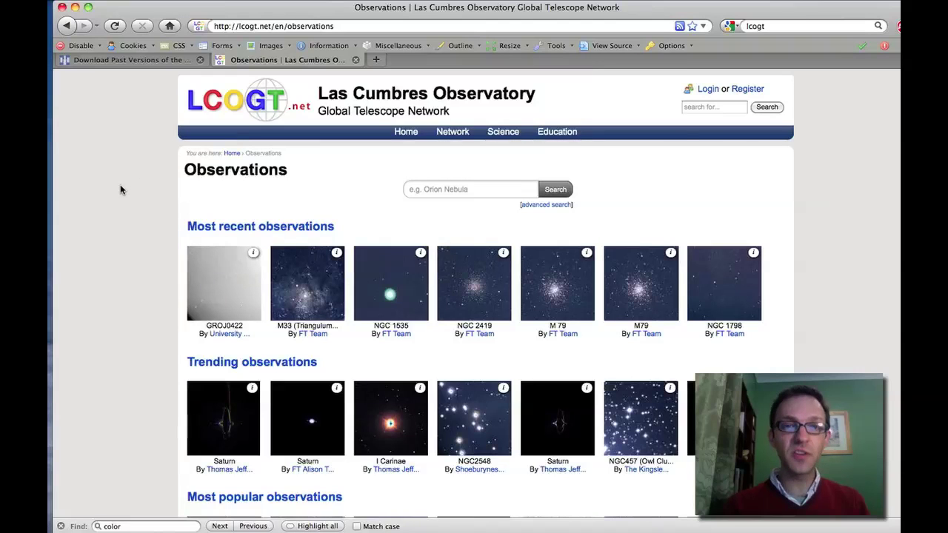
scroll(121, 190, "down", 2)
scroll(120, 190, "down", 1)
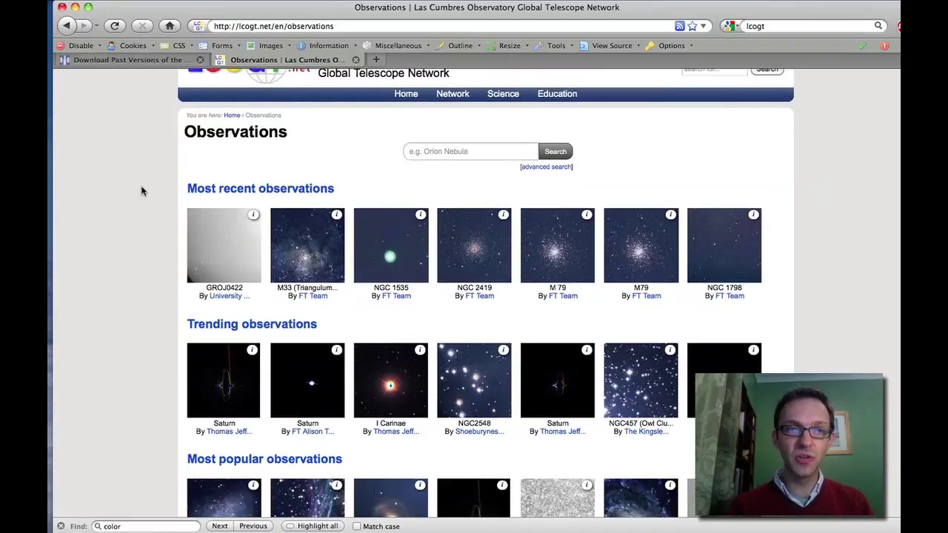
scroll(157, 328, "down", 1)
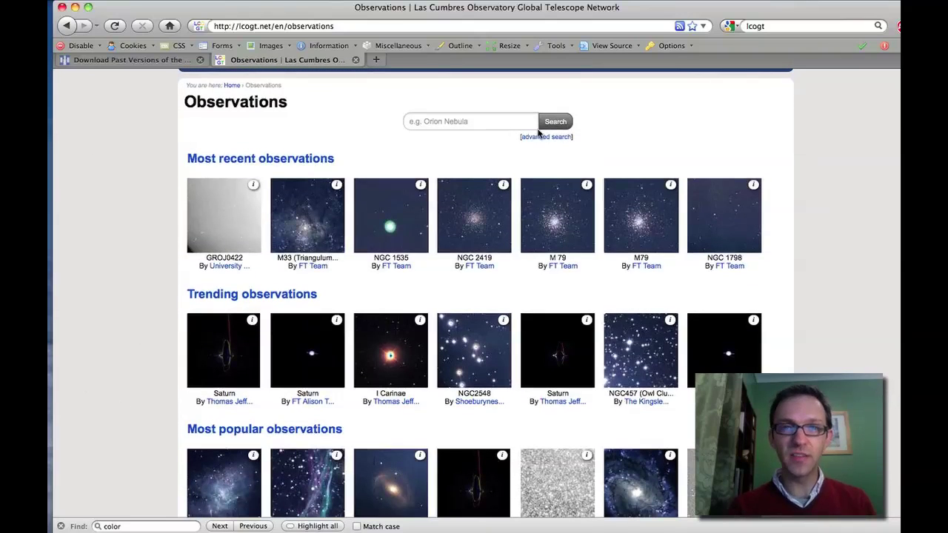
left_click(452, 123)
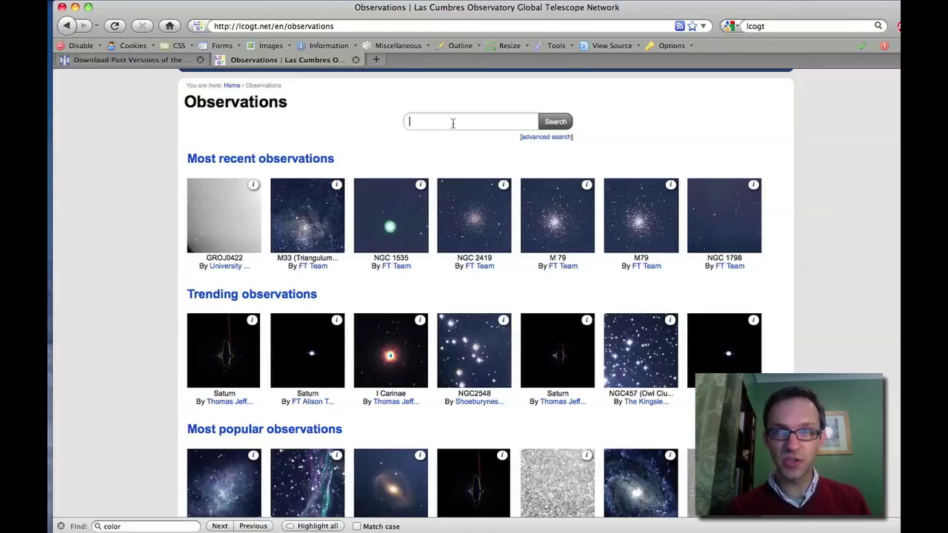
type("eagle")
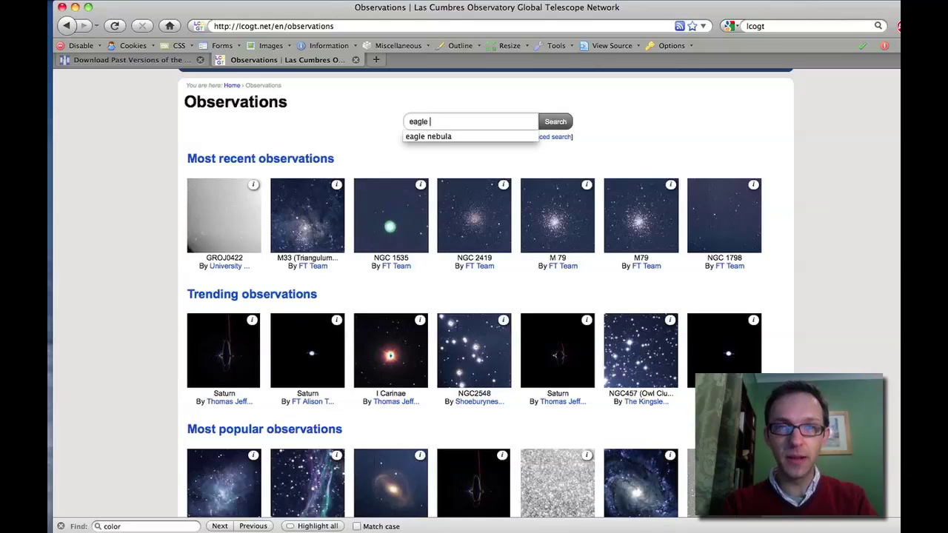
type(" nebulea")
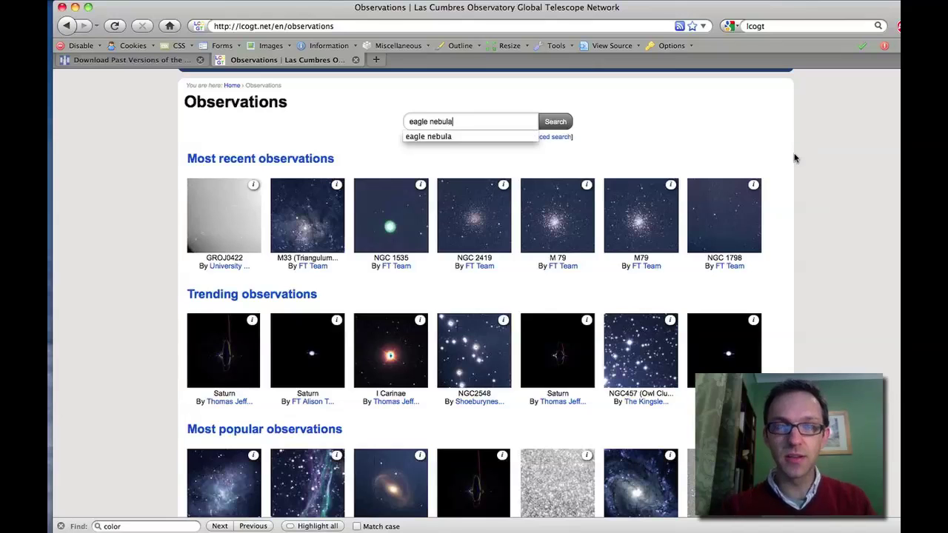
Run the eagle nebula search and browse through the observation results.
left_click(555, 122)
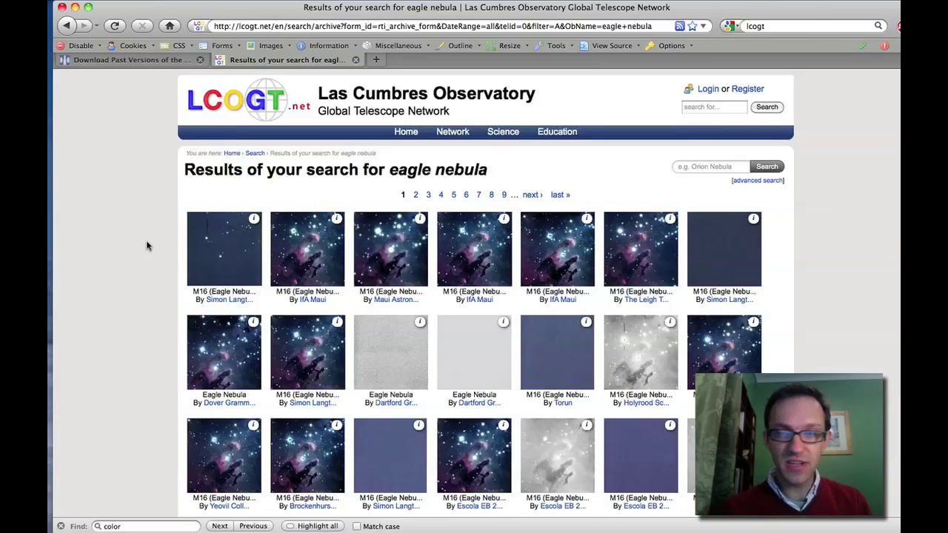
scroll(146, 246, "down", 2)
scroll(146, 246, "down", 1)
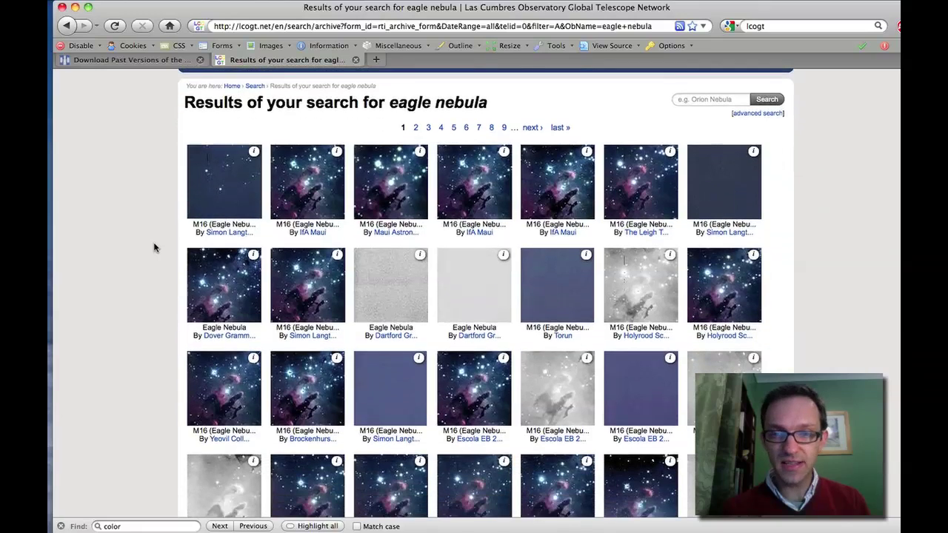
scroll(485, 296, "down", 2)
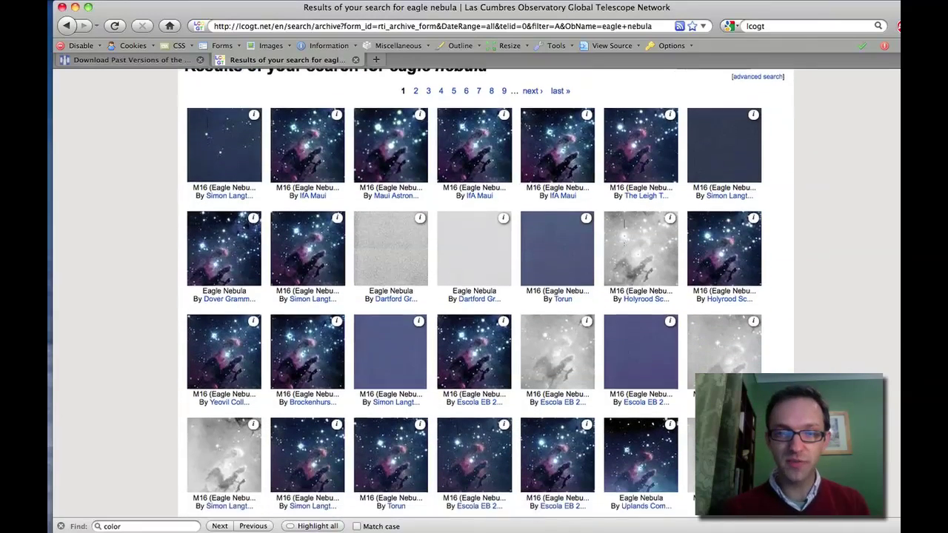
scroll(481, 296, "up", 5)
scroll(481, 296, "down", 2)
scroll(486, 296, "down", 5)
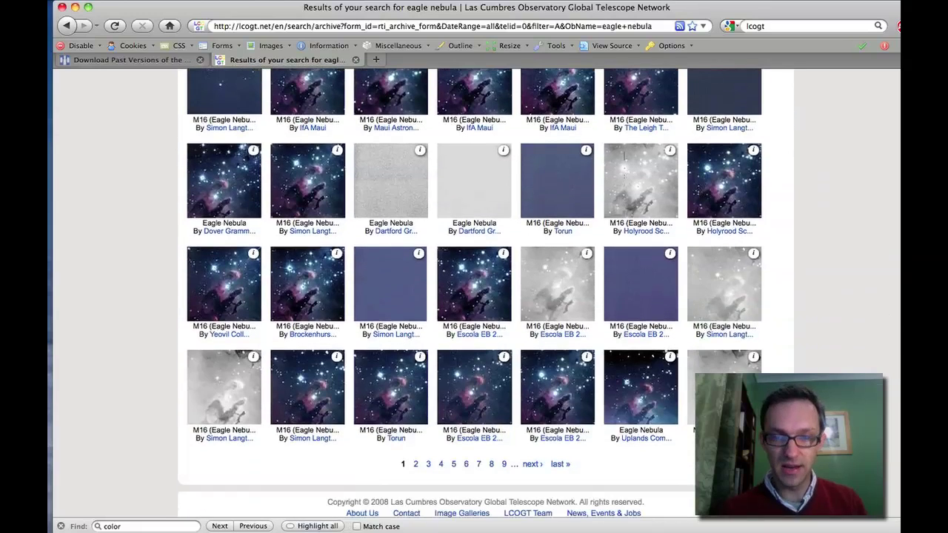
scroll(486, 296, "up", 7)
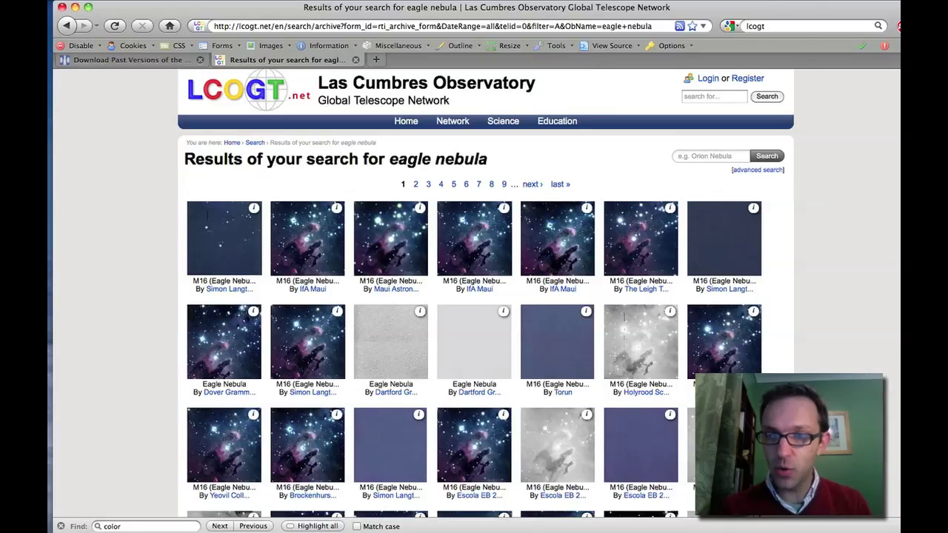
scroll(486, 296, "down", 5)
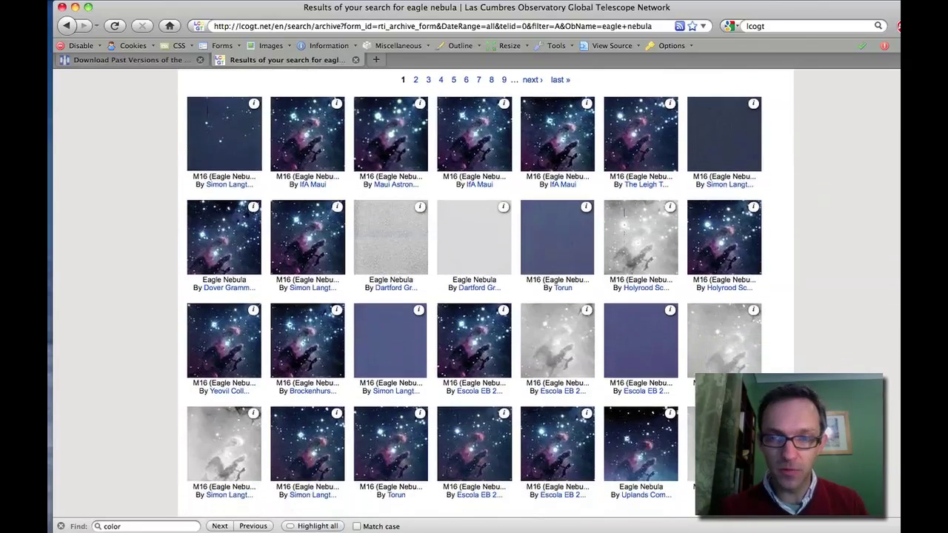
scroll(486, 296, "up", 4)
scroll(485, 296, "up", 1)
scroll(486, 296, "up", 2)
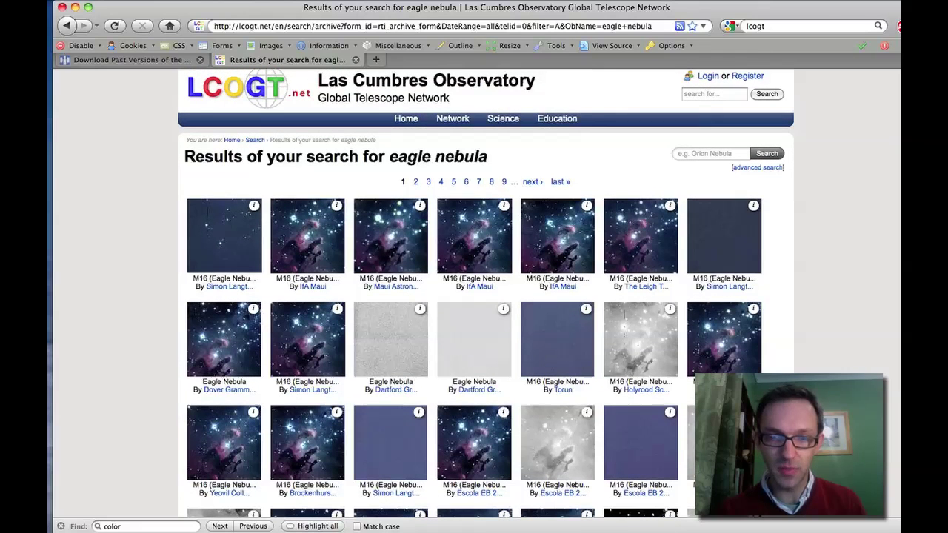
scroll(418, 155, "down", 5)
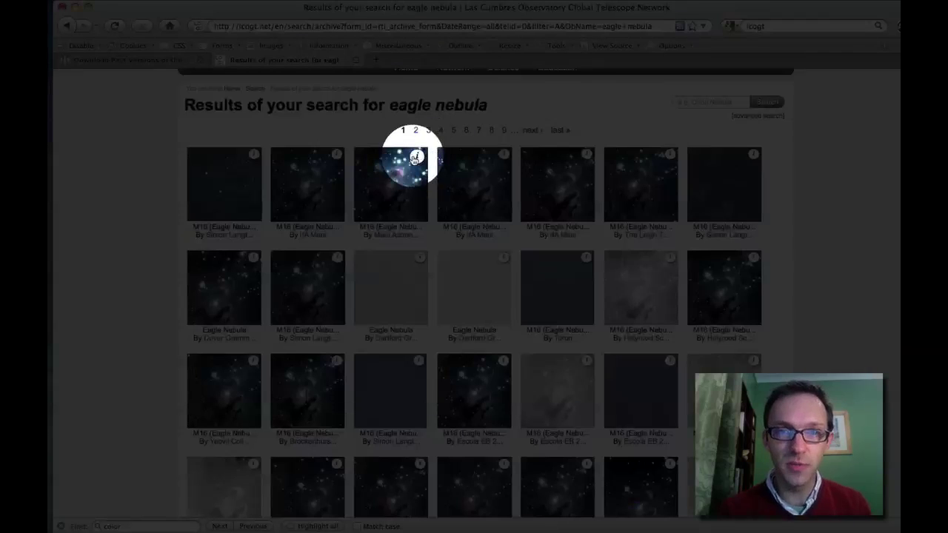
Preview details of two Eagle Nebula observations, then open the 90 s colour M16 observation.
left_click(419, 156)
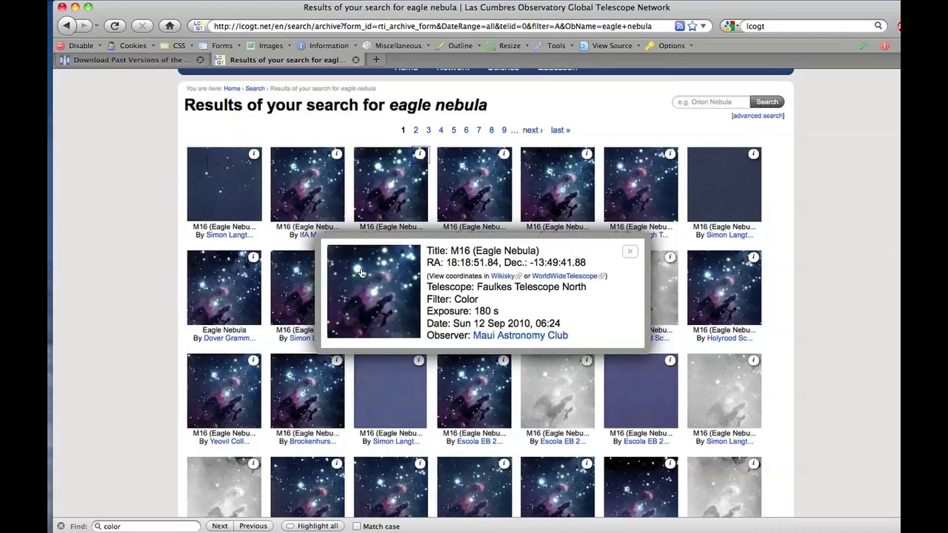
left_click(628, 254)
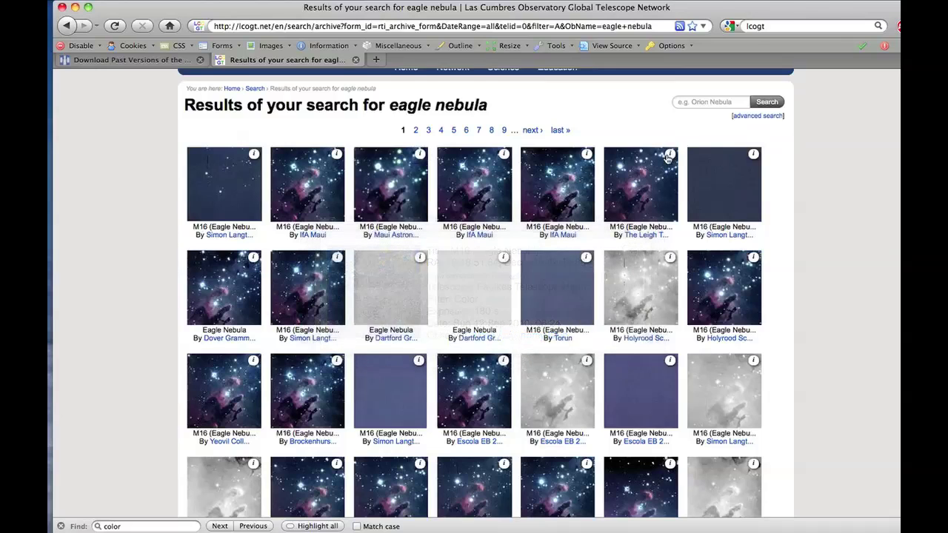
scroll(334, 182, "down", 2)
left_click(334, 182)
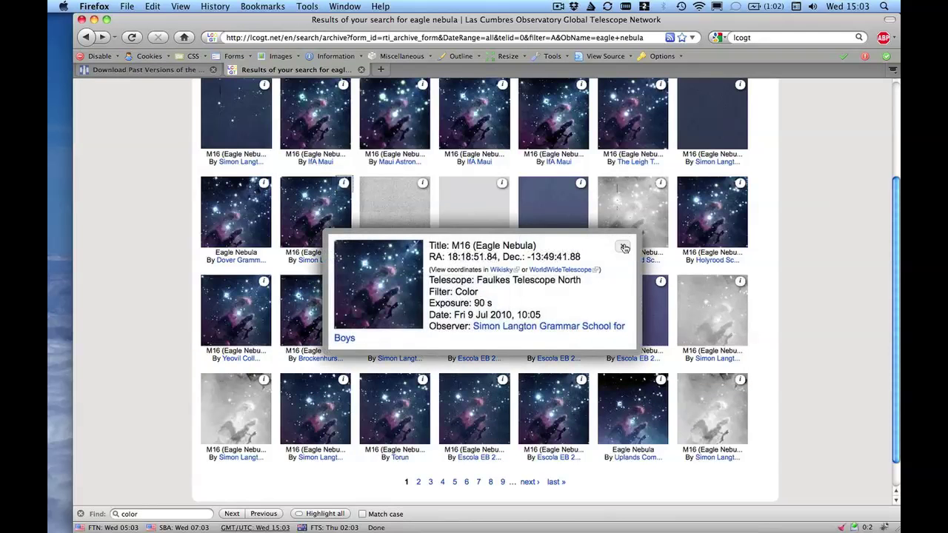
left_click(624, 248)
left_click(326, 228)
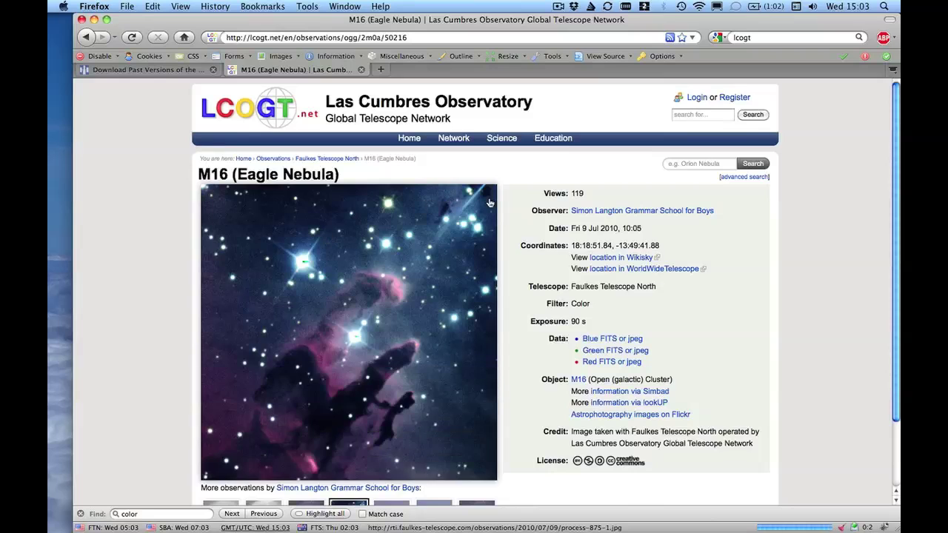
Cycle through the blue, green and red jpeg previews of M16, ending on blue.
scroll(510, 210, "down", 1)
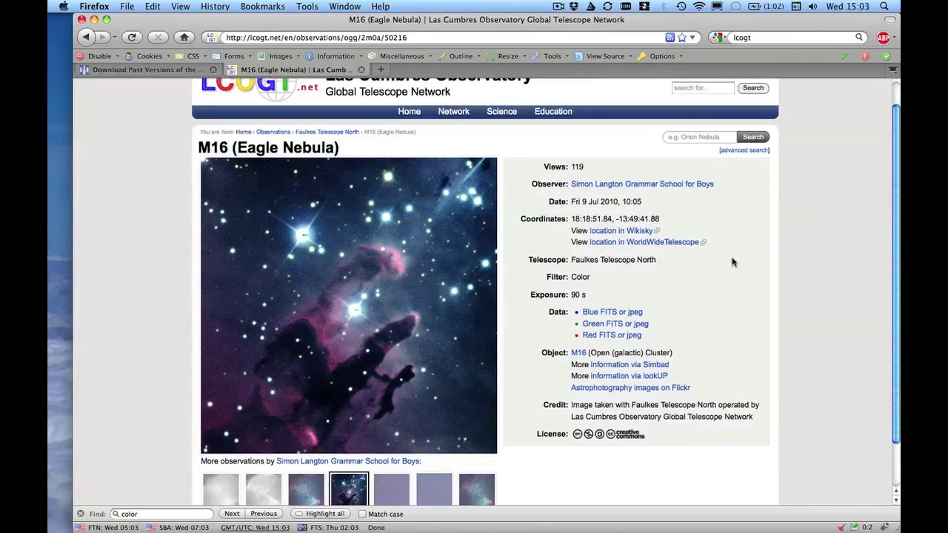
scroll(494, 238, "down", 2)
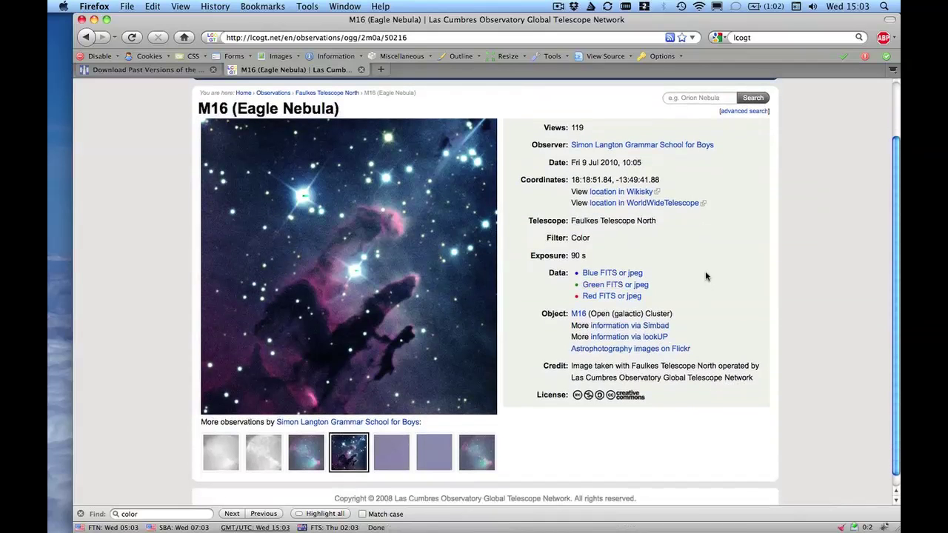
left_click(633, 274)
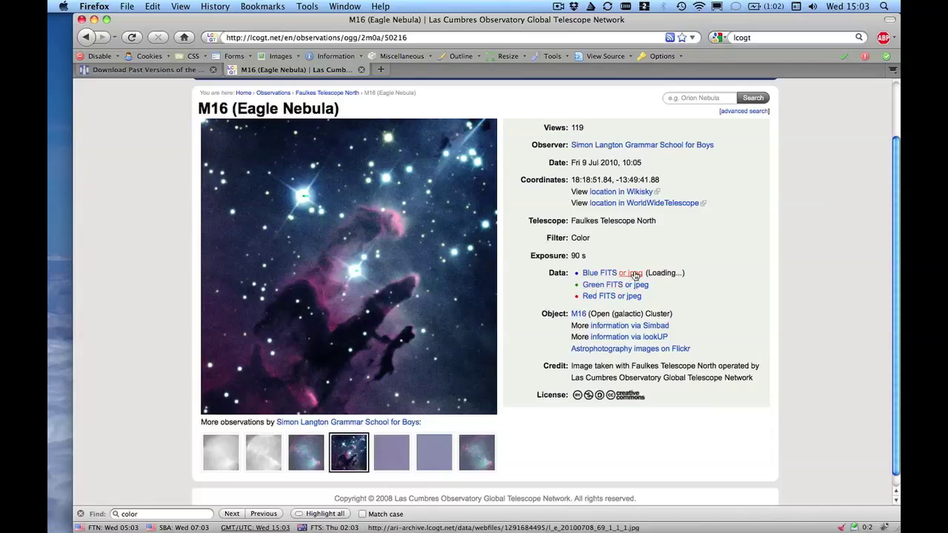
left_click(637, 285)
left_click(630, 296)
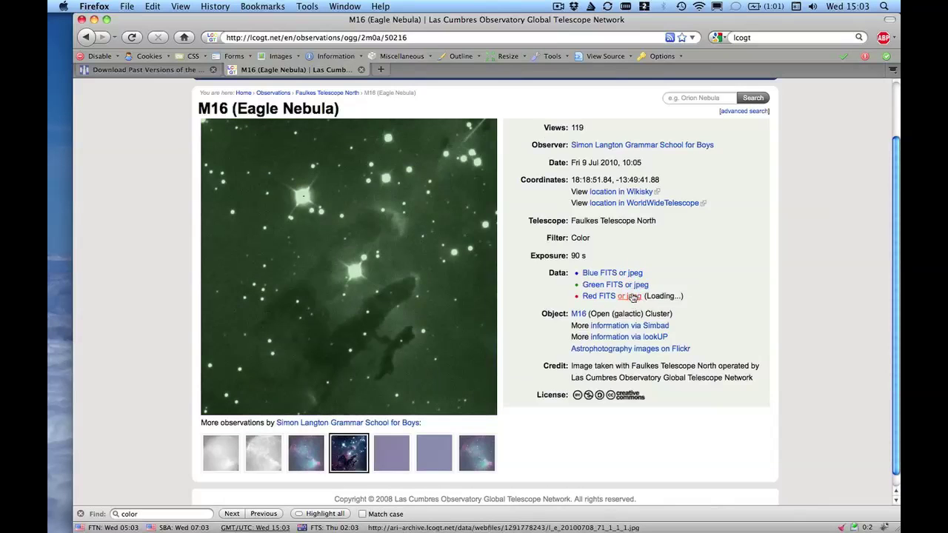
left_click(634, 285)
left_click(633, 273)
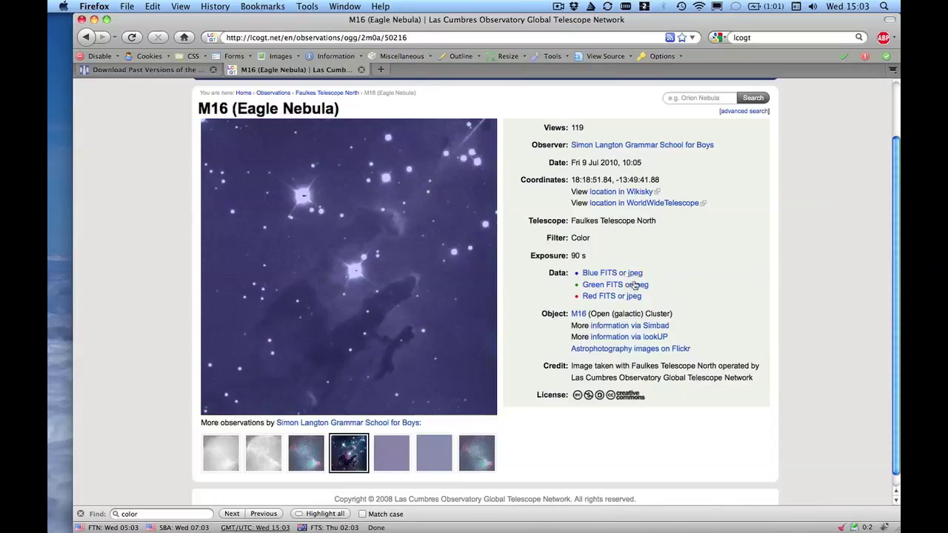
left_click(630, 297)
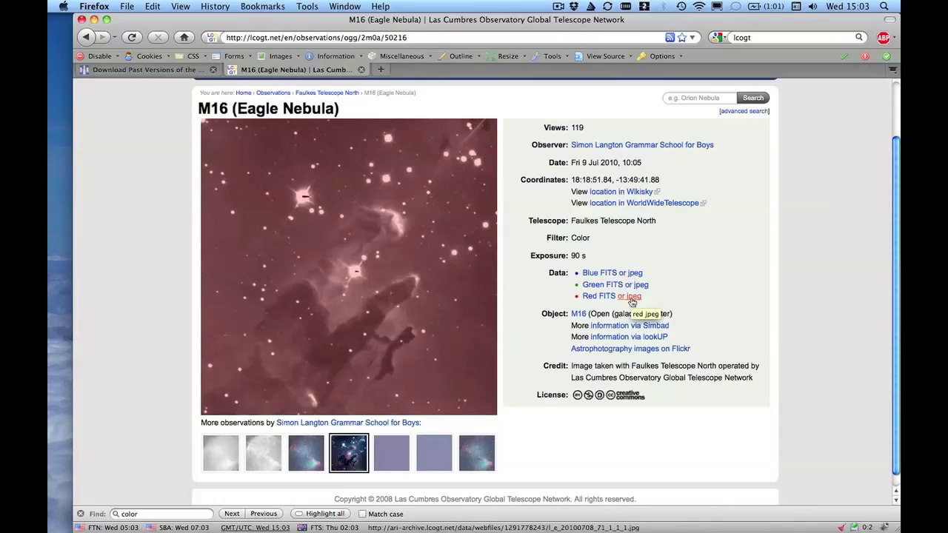
left_click(634, 285)
left_click(627, 273)
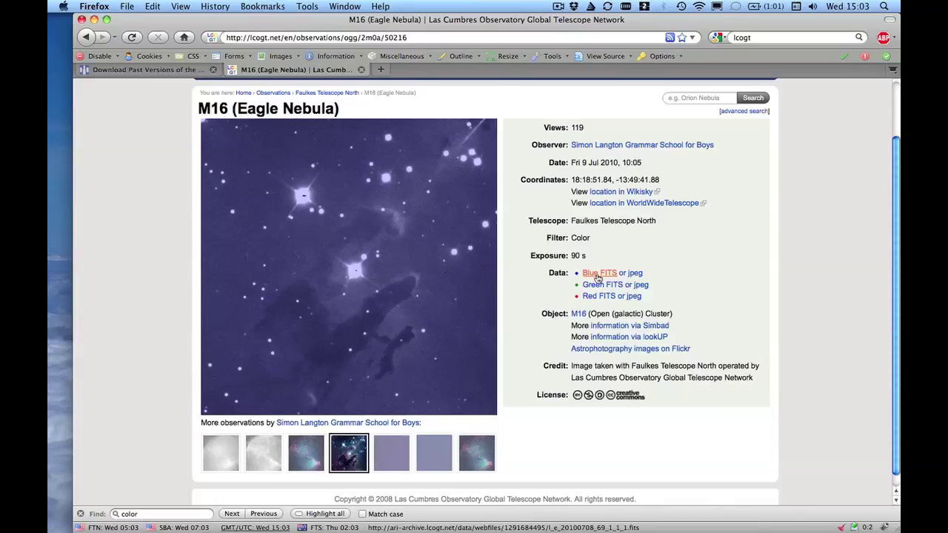
Save the Blue, Green and Red FITS links as l_e_20100708_69, _70 and _71_1_1_1.fits on the Desktop.
right_click(596, 278)
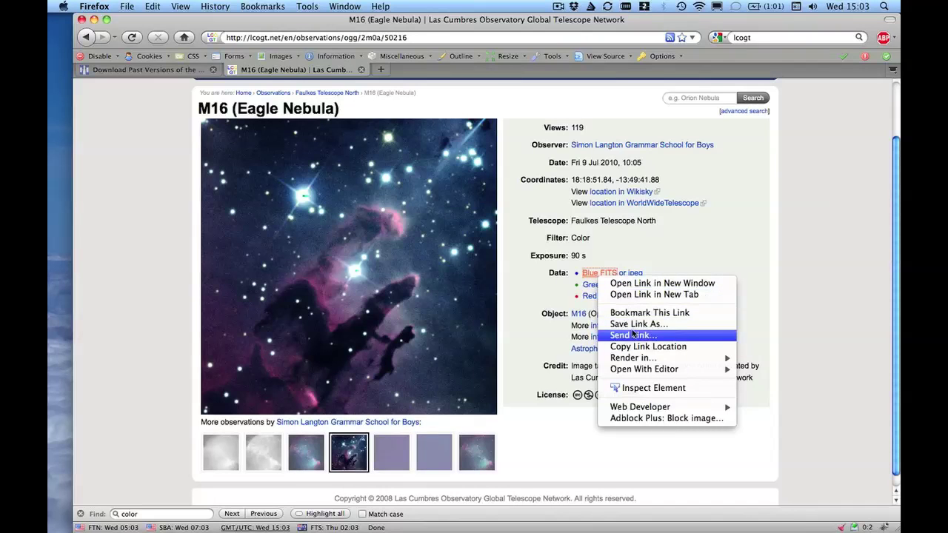
left_click(632, 324)
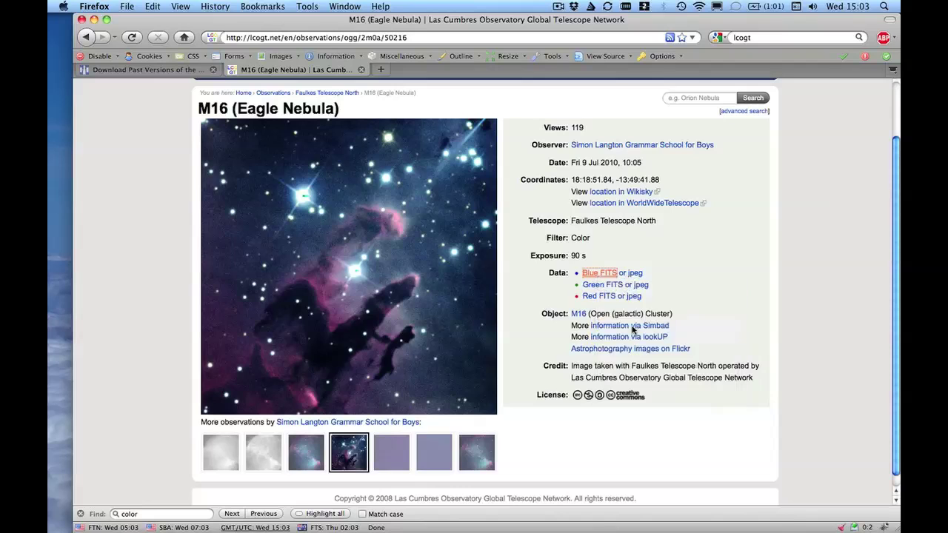
left_click(354, 208)
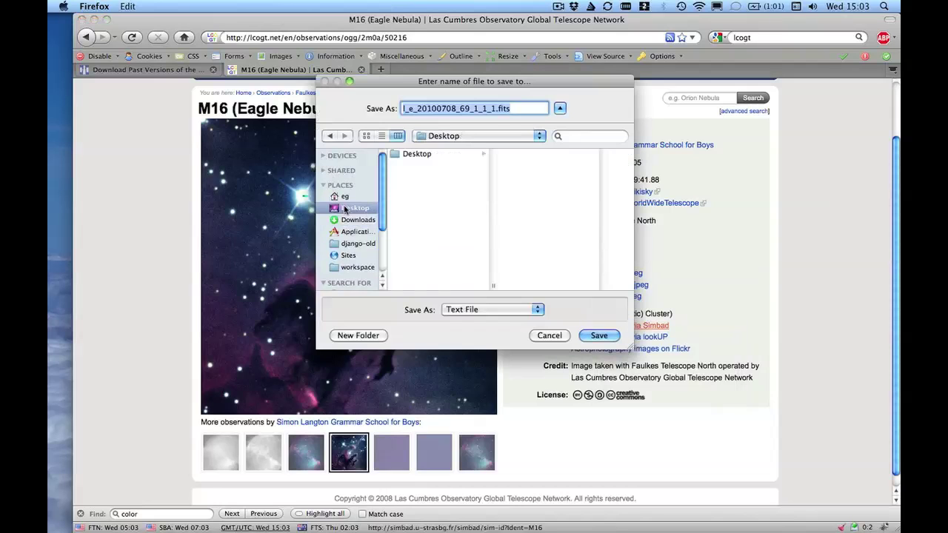
left_click(599, 336)
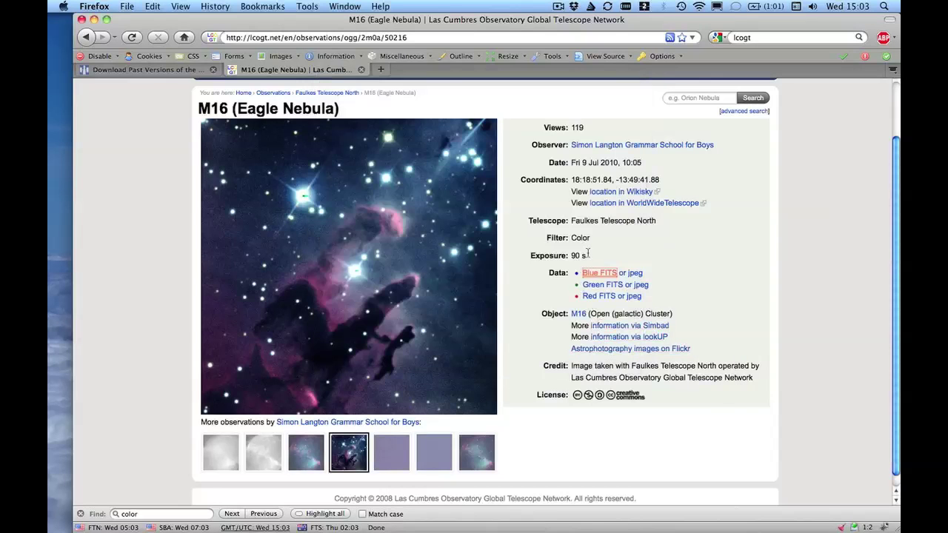
right_click(600, 287)
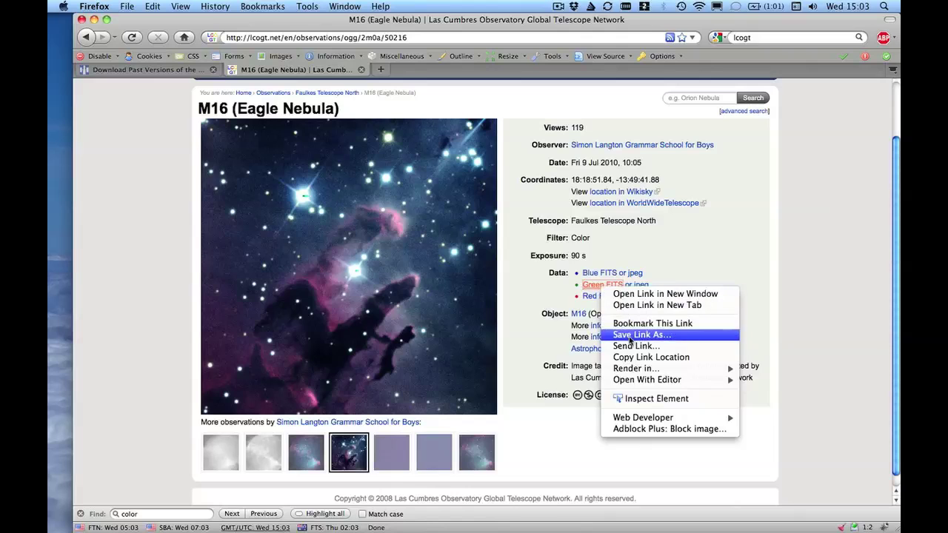
left_click(629, 335)
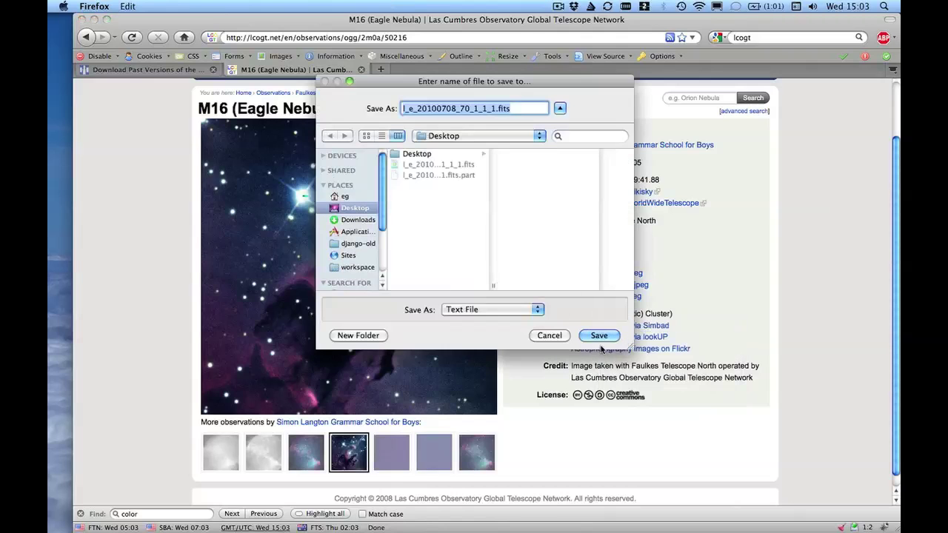
left_click(598, 334)
right_click(603, 297)
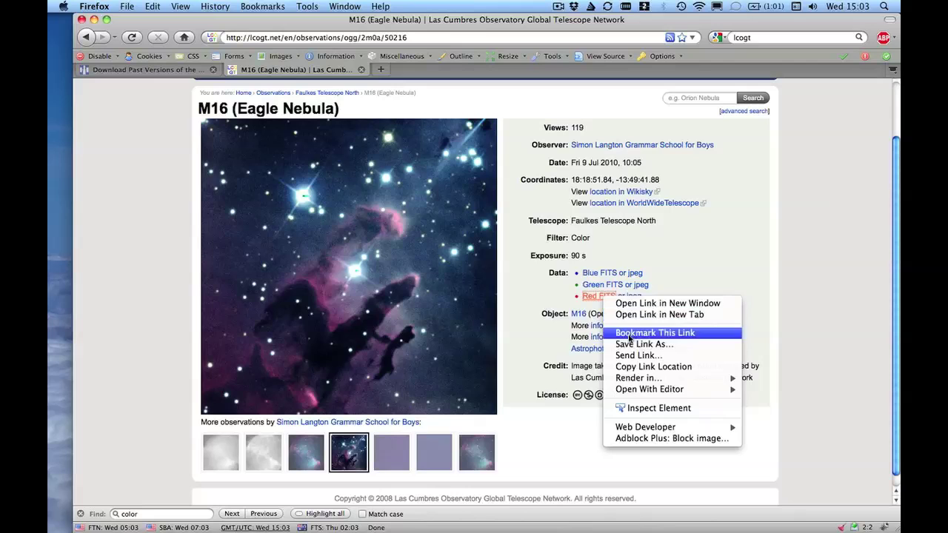
left_click(627, 345)
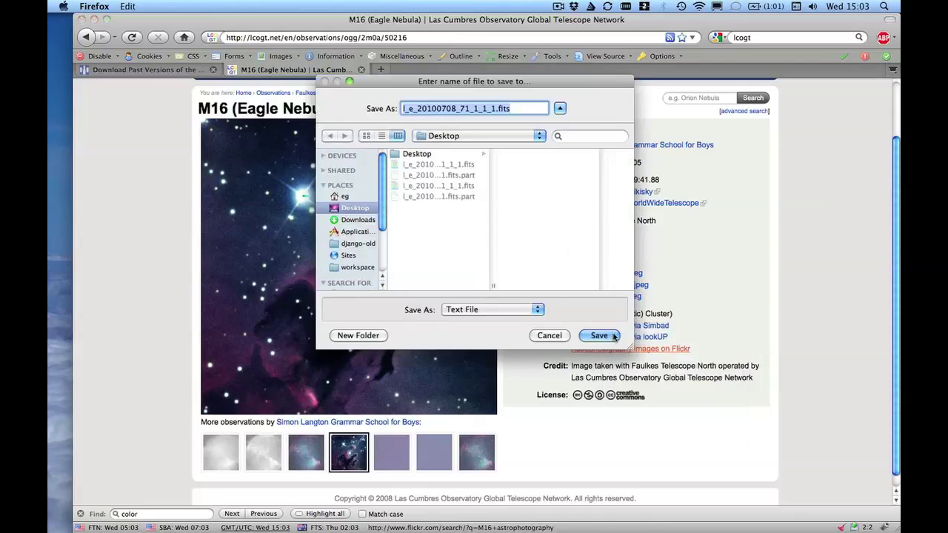
left_click(610, 336)
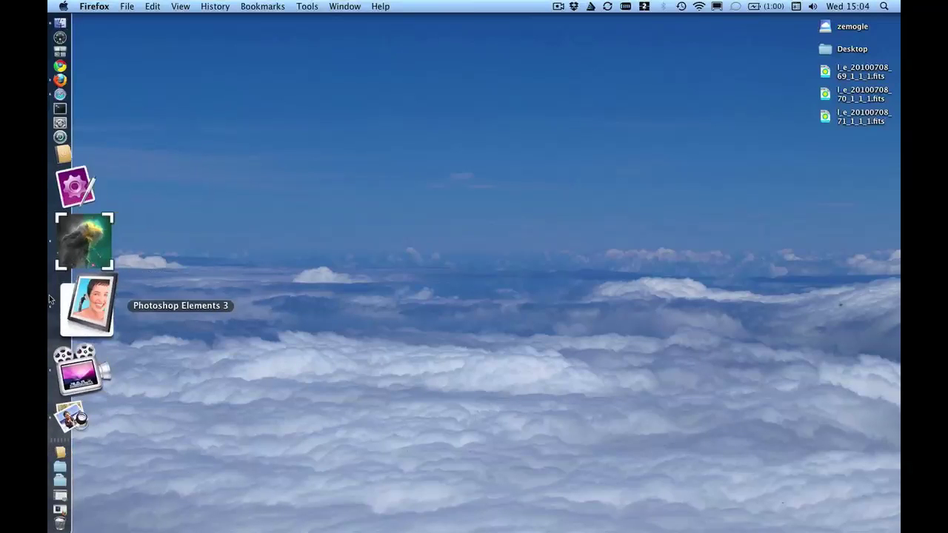
Bring Photoshop Elements forward and open l_e_20100708_69_1_1_1.fits from the Desktop via File > Open.
left_click(50, 300)
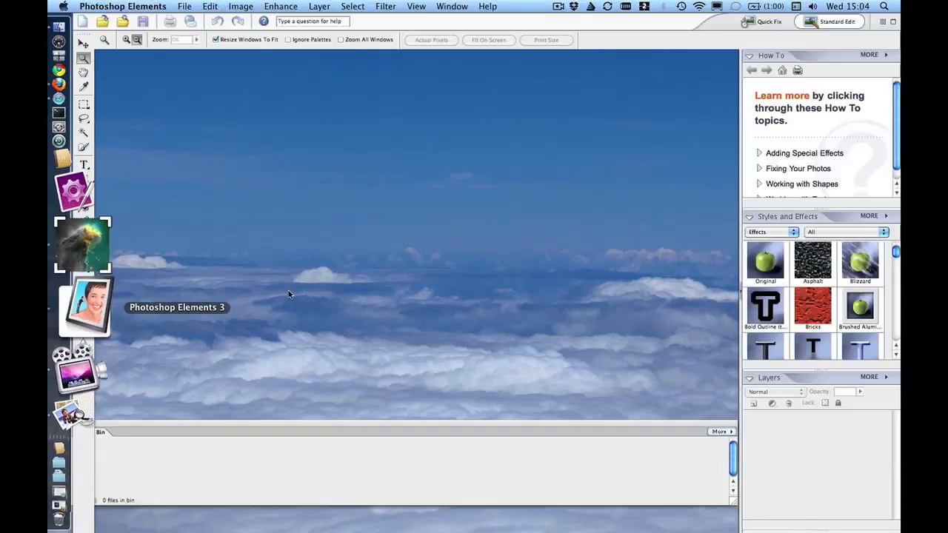
left_click(185, 6)
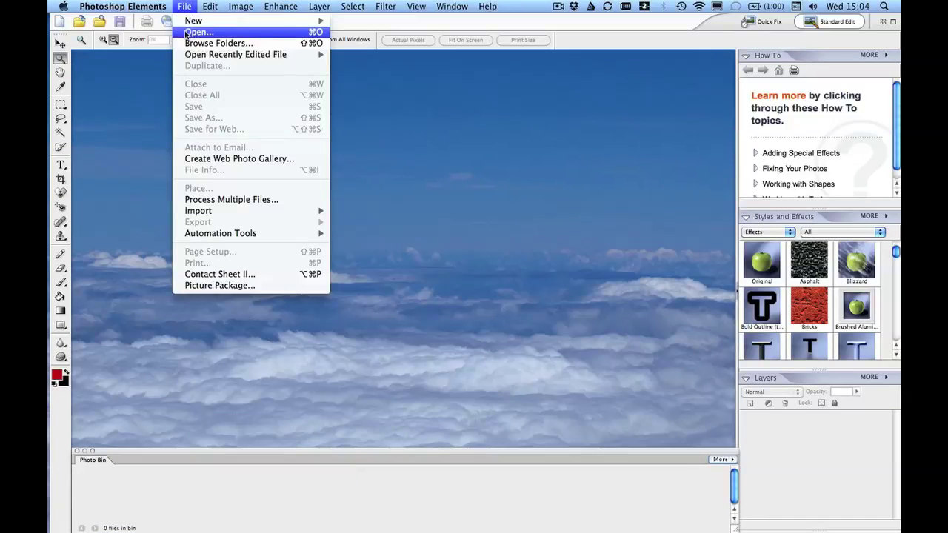
left_click(187, 34)
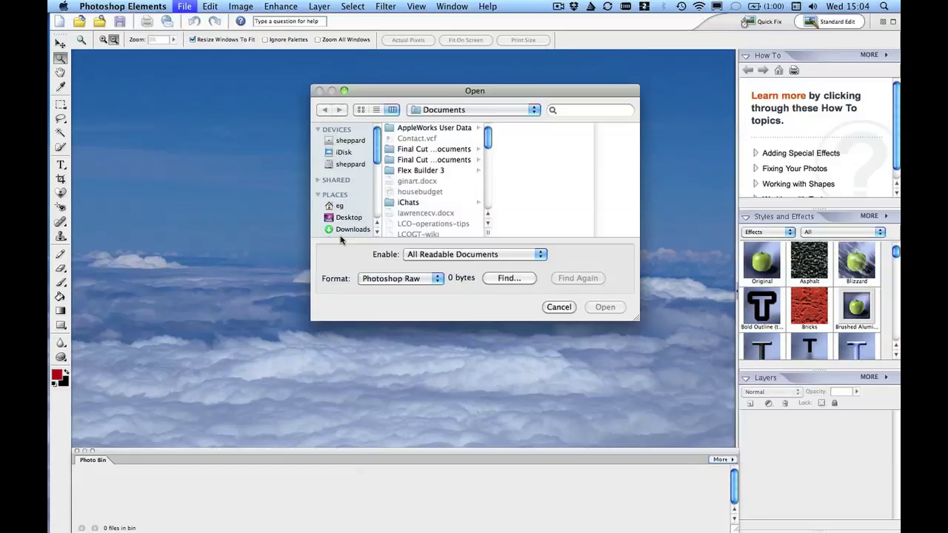
left_click(341, 217)
left_click(446, 140)
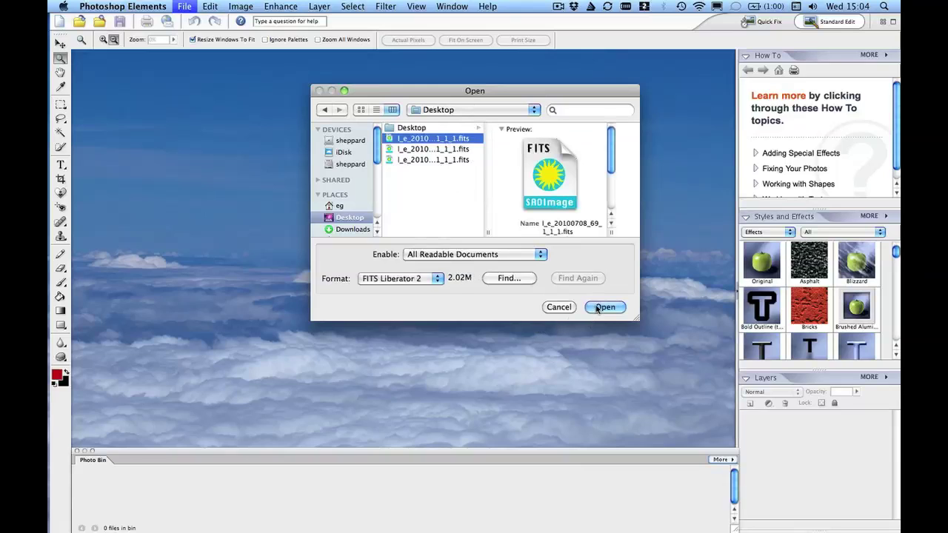
left_click(597, 307)
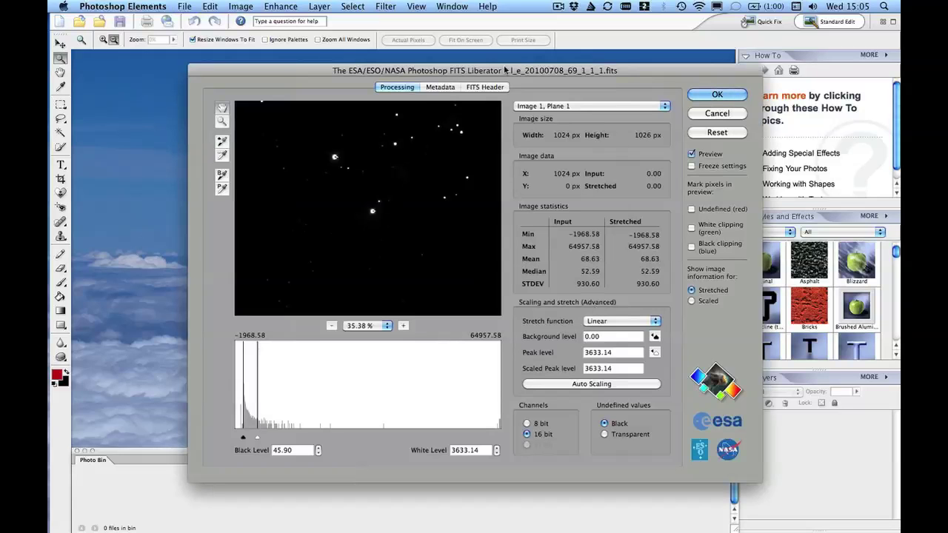
Move the FITS Liberator window aside and switch Channels to 8 bit.
left_click_drag(507, 71, 453, 71)
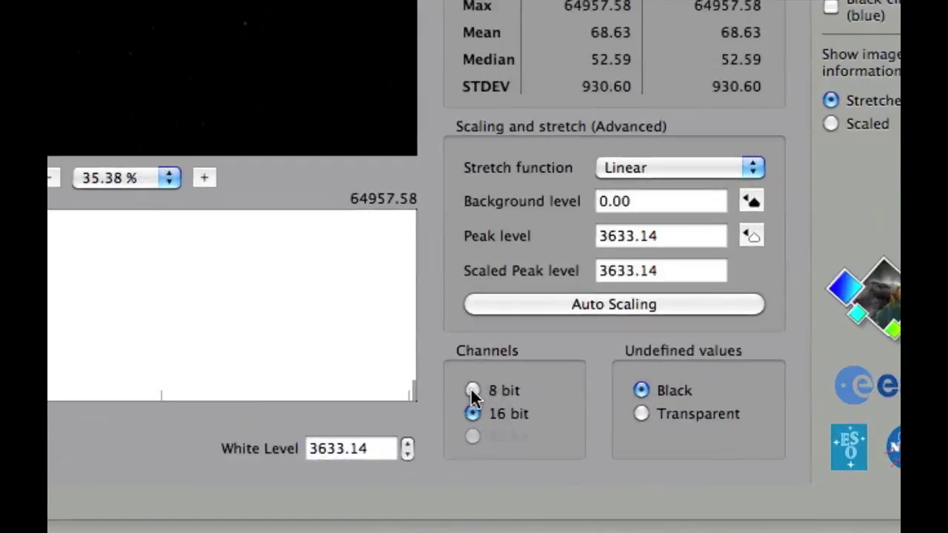
left_click(471, 390)
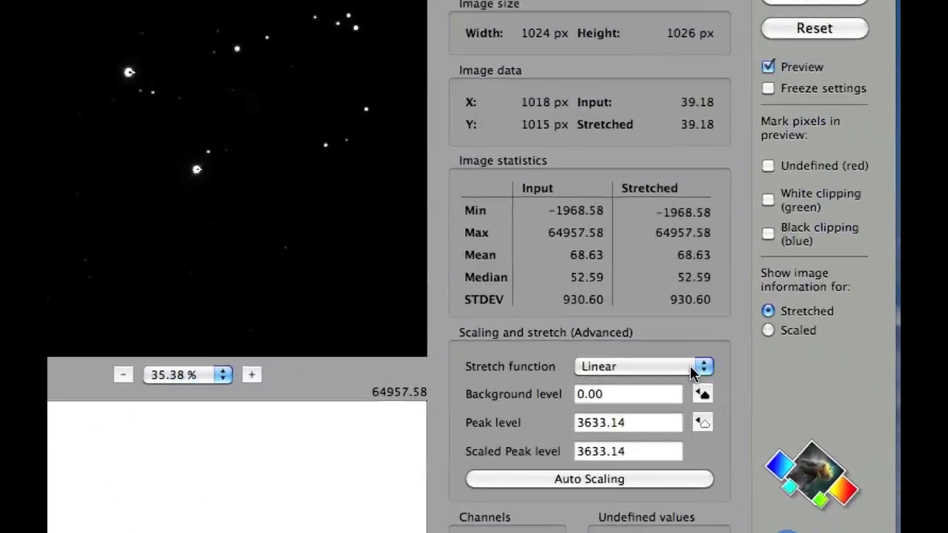
Set the stretch function to Log() and apply Auto Scaling.
left_click(597, 324)
left_click(622, 366)
left_click(629, 365)
left_click(628, 384)
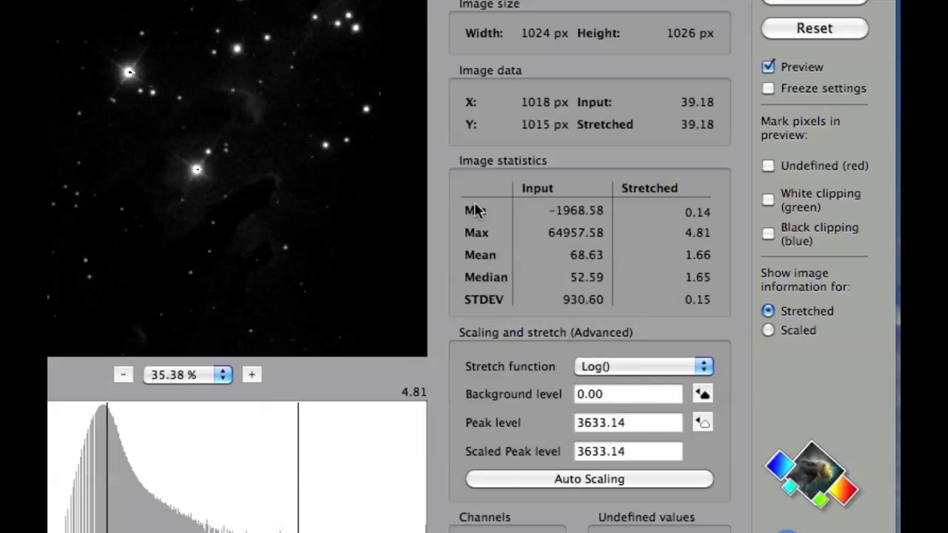
left_click(617, 481)
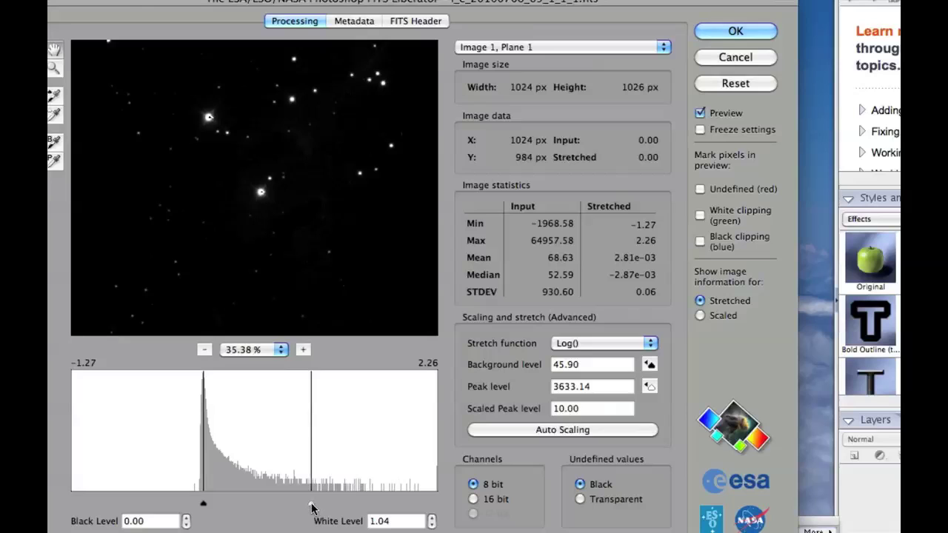
Adjust the white level to about 0.42 and accept the import.
left_click_drag(312, 508, 198, 510)
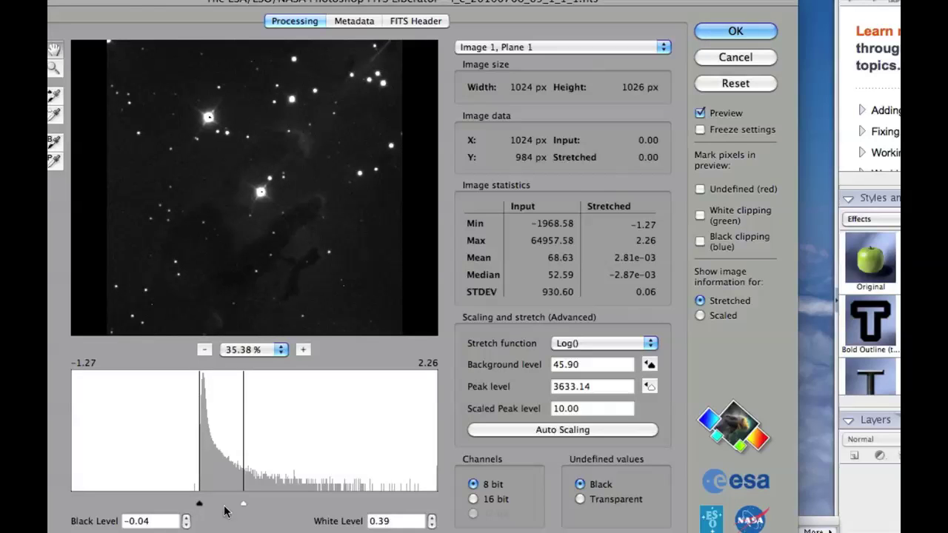
left_click_drag(243, 506, 238, 508)
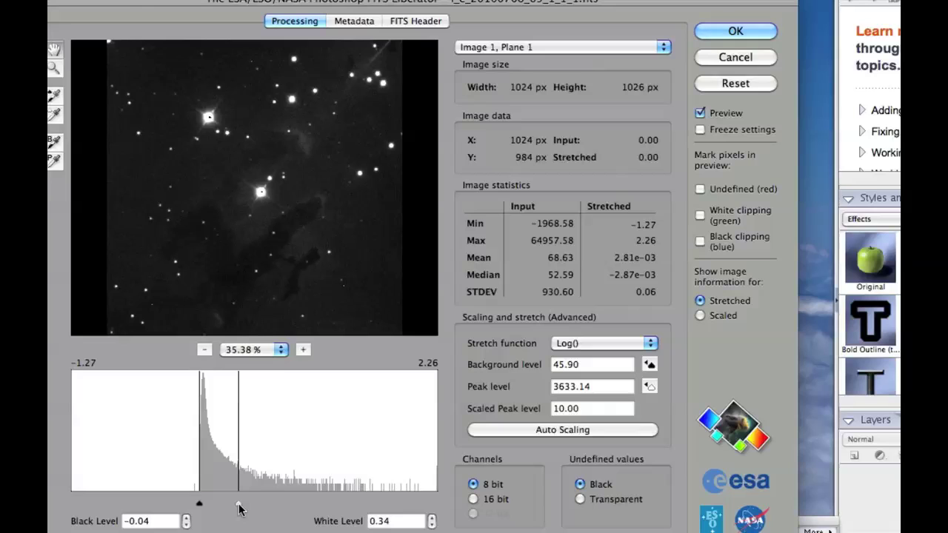
mouse_move(239, 508)
left_mouse_down()
mouse_move(257, 508)
mouse_move(247, 508)
left_mouse_up()
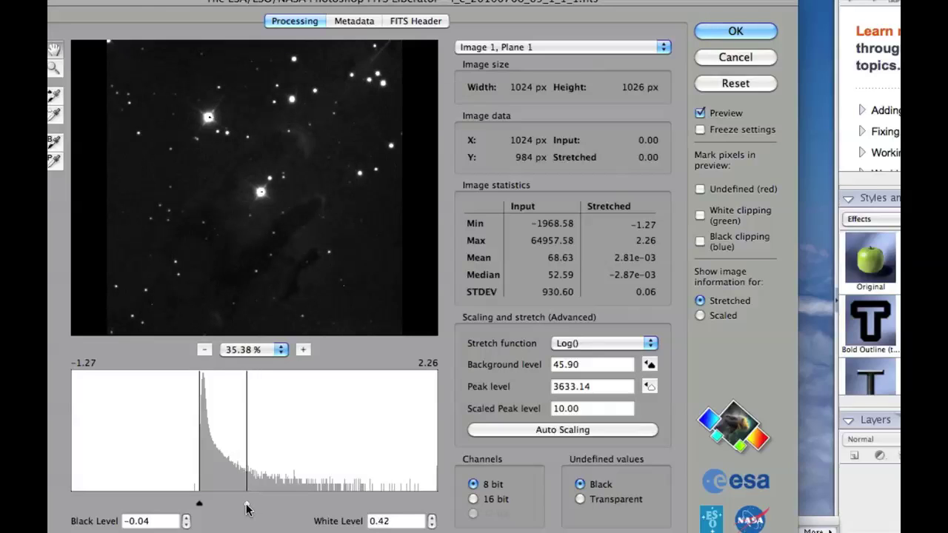
left_click(739, 31)
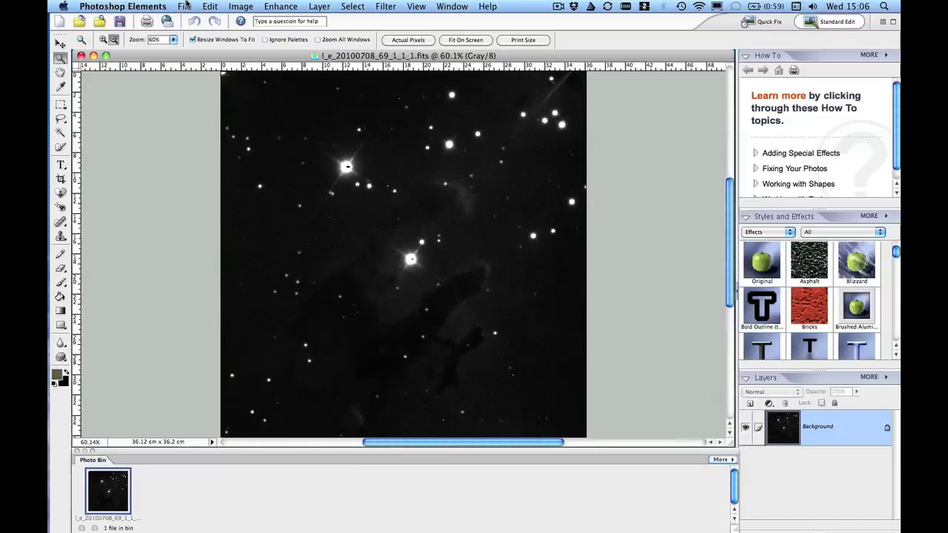
Open the l_e_20100708_70 and _71 FITS files, accepting the Log() stretch for each.
left_click(184, 6)
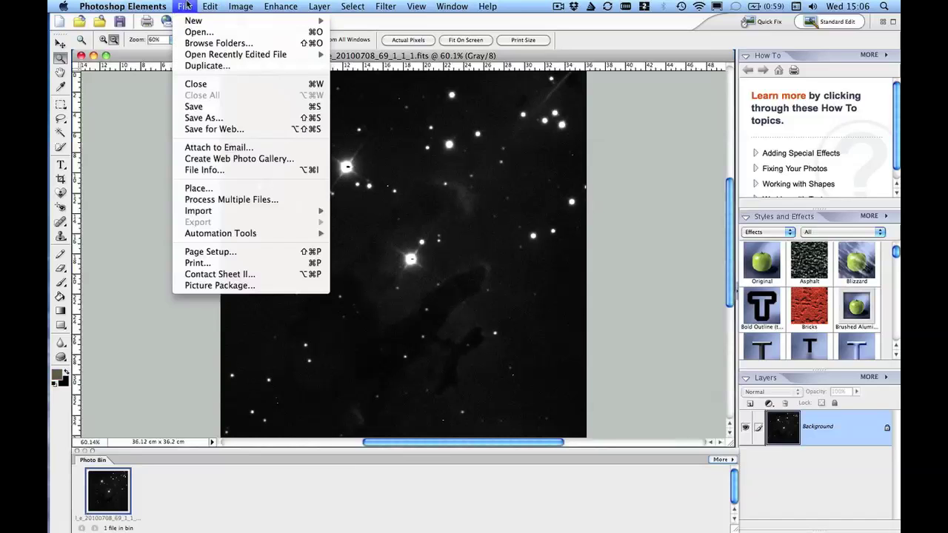
left_click(200, 32)
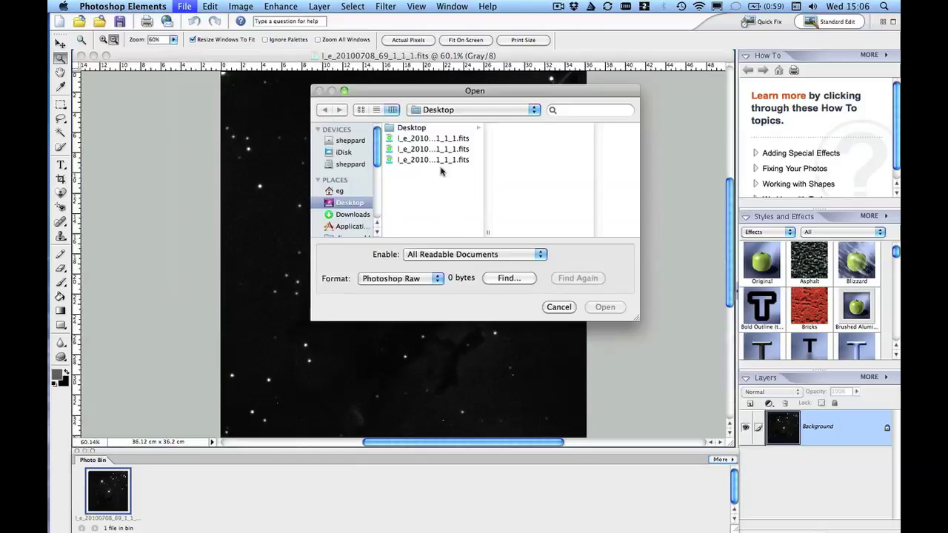
left_click(433, 149)
left_click(606, 307)
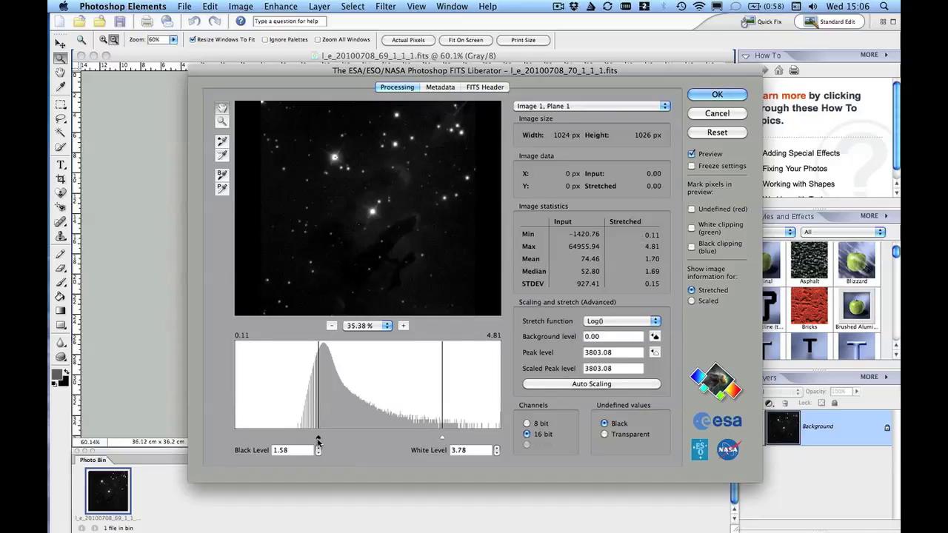
left_click(717, 94)
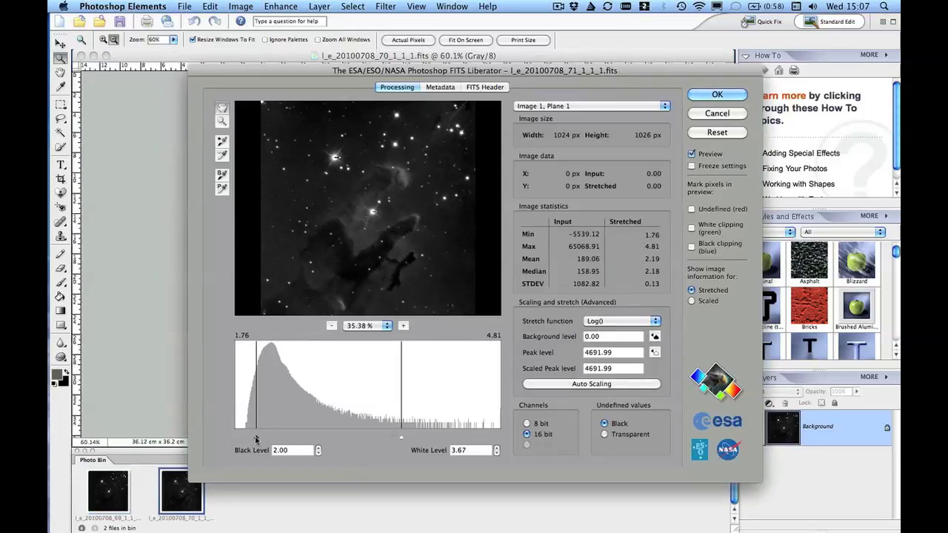
left_click(715, 94)
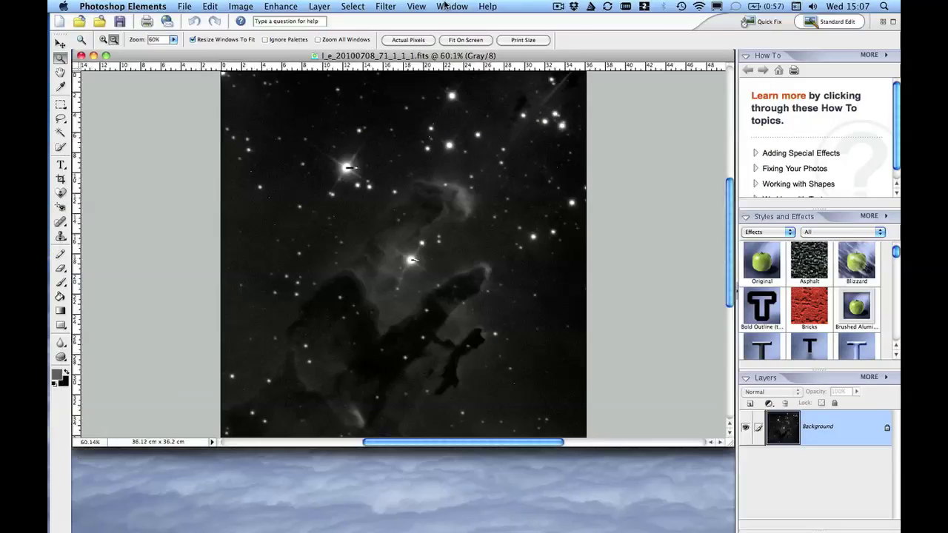
Tile the 69, 70 and 71 FITS image windows side by side.
left_click(445, 6)
mouse_move(454, 22)
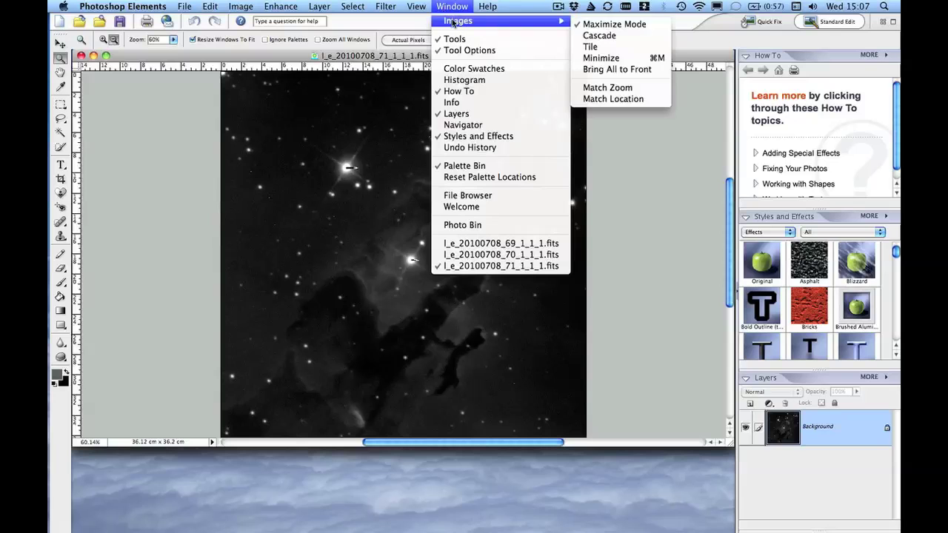
left_click(593, 46)
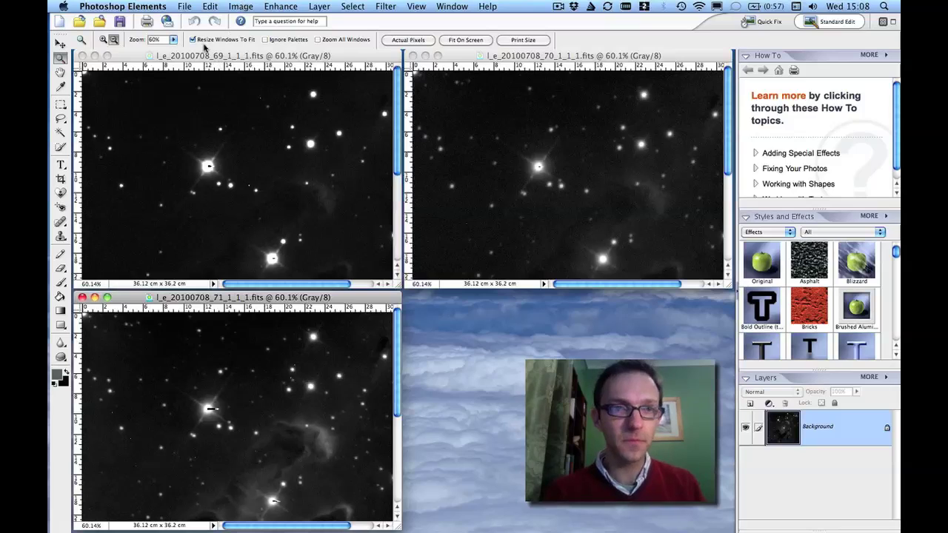
Convert the 69 frame from greyscale to RGB colour mode.
left_click(160, 56)
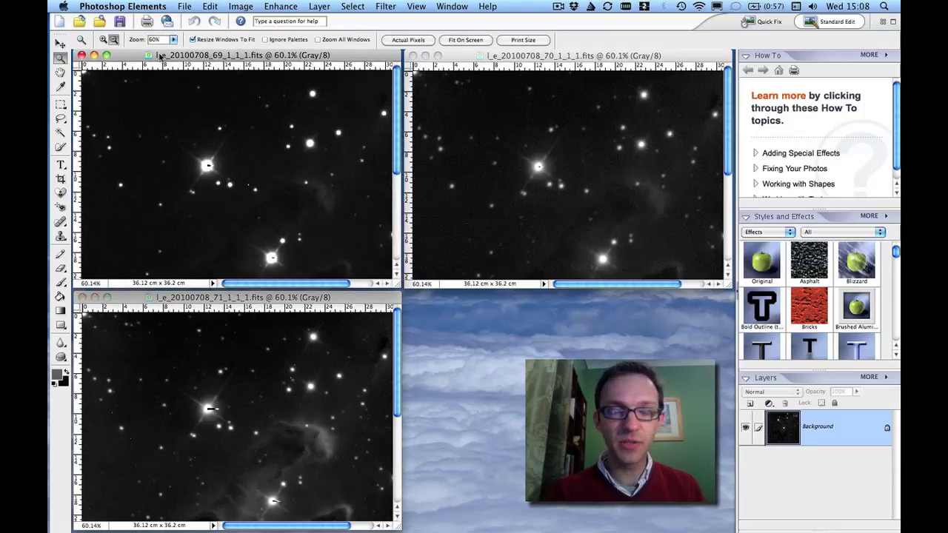
left_click_drag(160, 56, 164, 56)
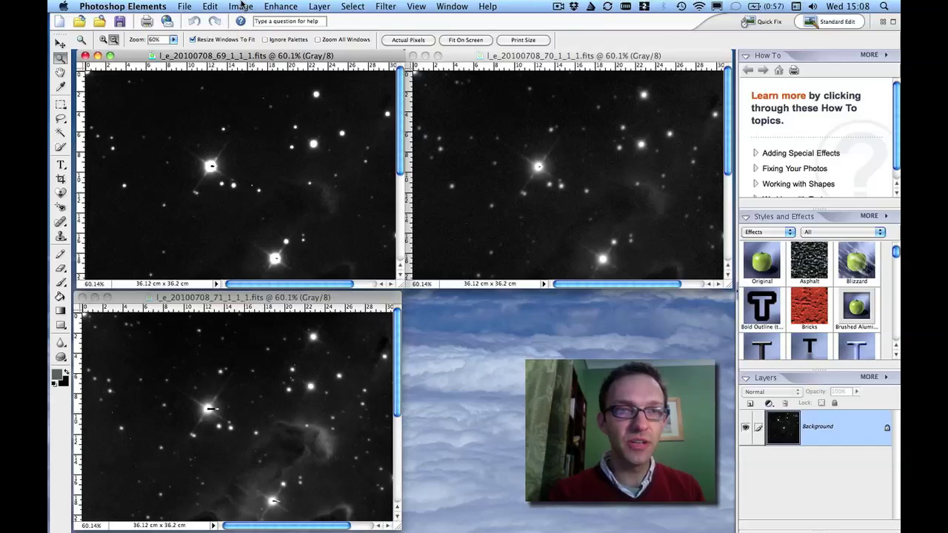
left_click(241, 6)
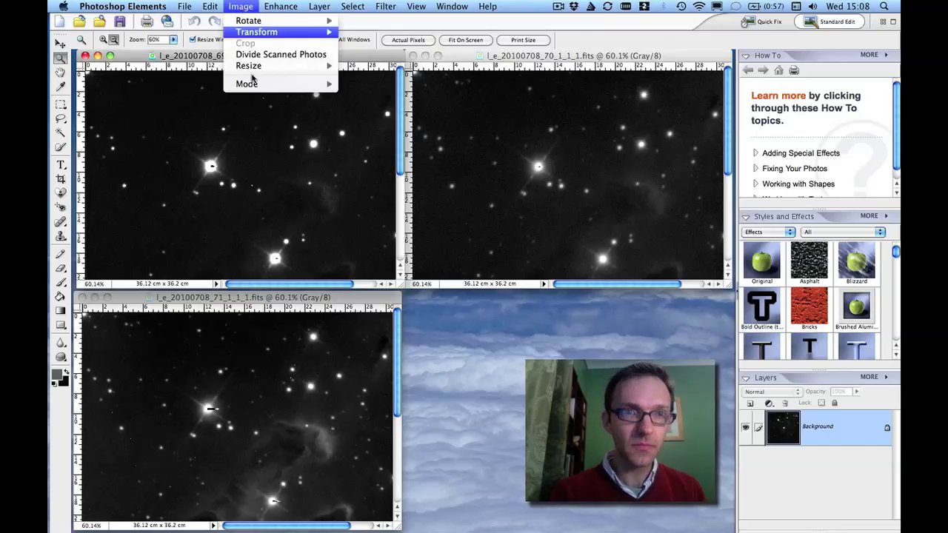
mouse_move(267, 89)
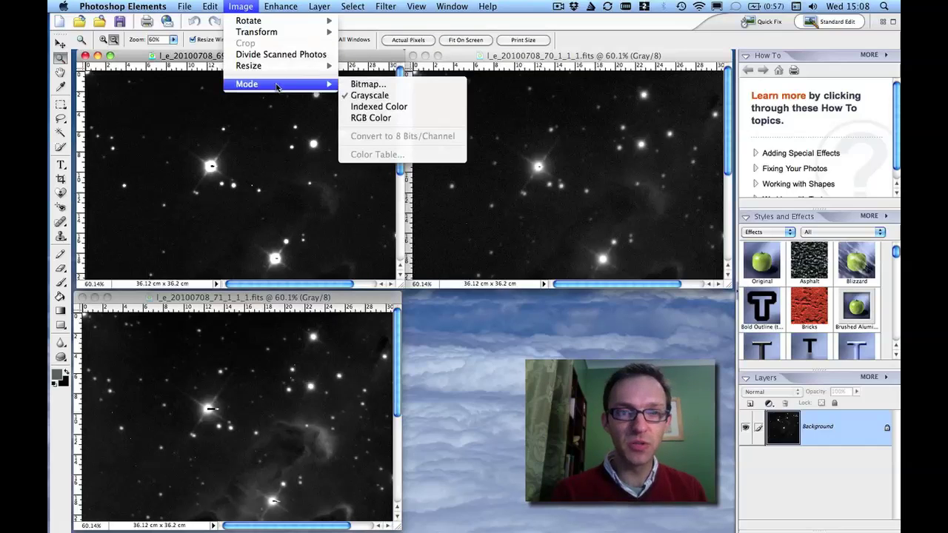
left_click(355, 121)
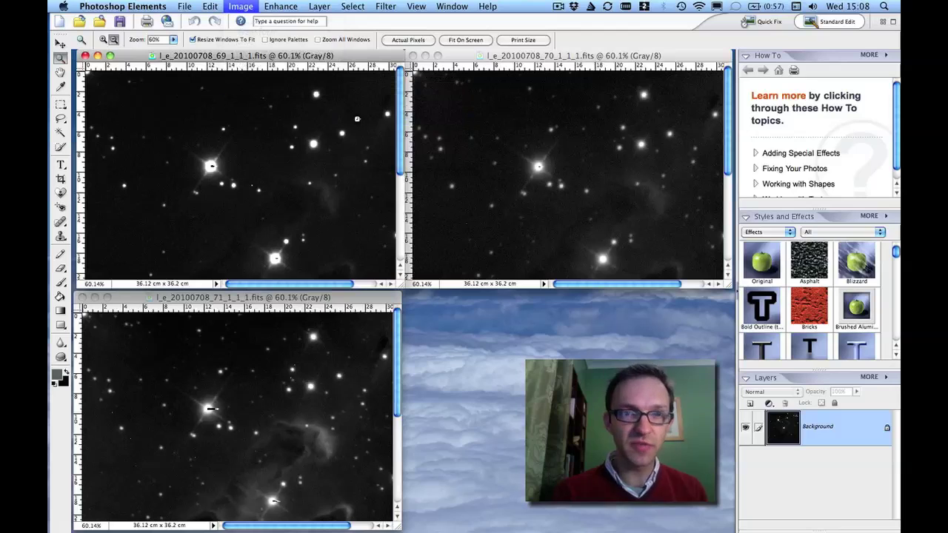
Convert the 70 and 71 frames to RGB colour, then enlarge the 71 frame to fill the workspace.
left_click(543, 56)
left_click(242, 6)
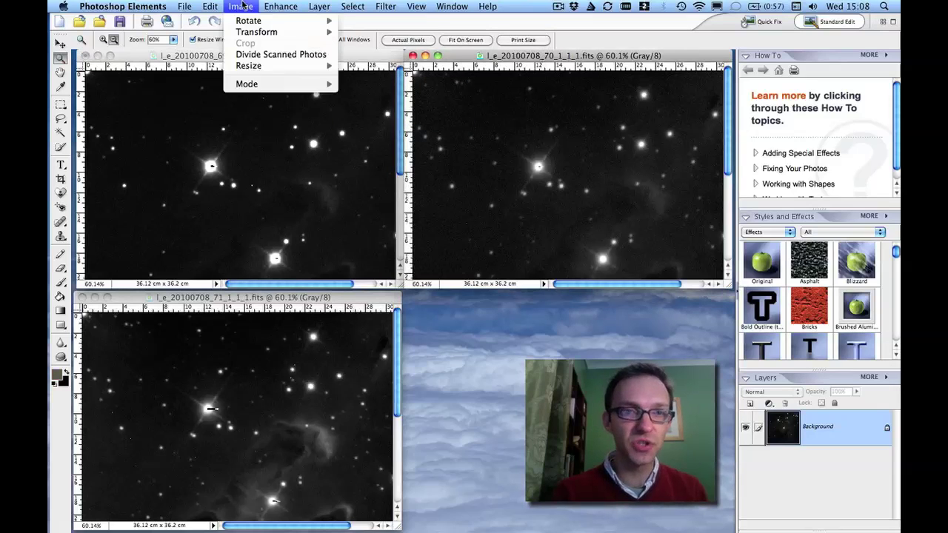
mouse_move(248, 84)
left_click(355, 121)
left_click(154, 299)
left_click(243, 6)
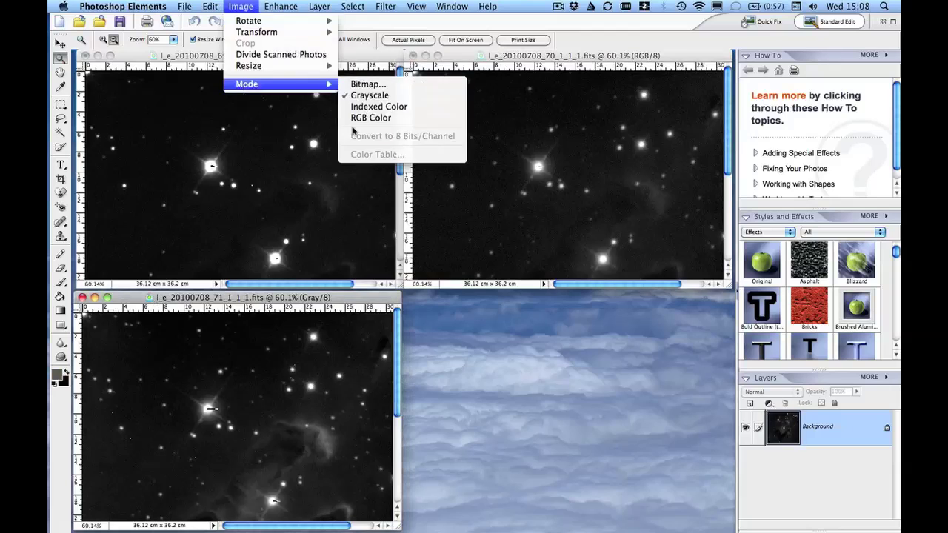
left_click(354, 120)
left_click_drag(817, 370, 813, 73)
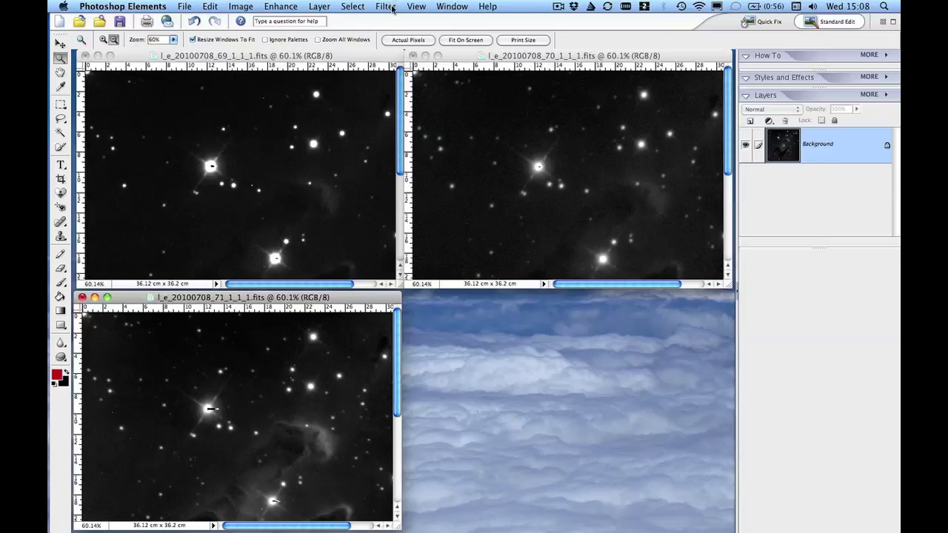
left_click(106, 298)
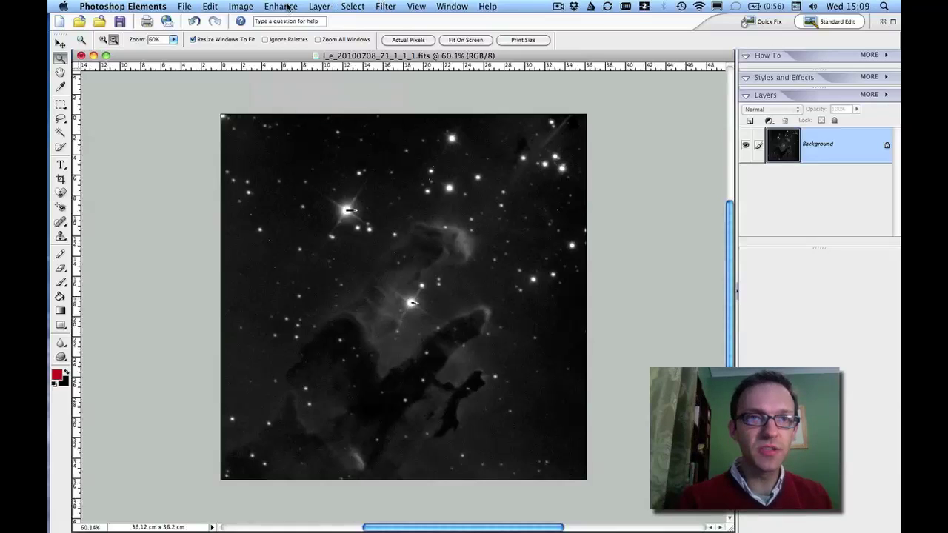
Colorize the 71 frame red in Hue/Saturation with Hue 0 and Saturation 100.
left_click(288, 6)
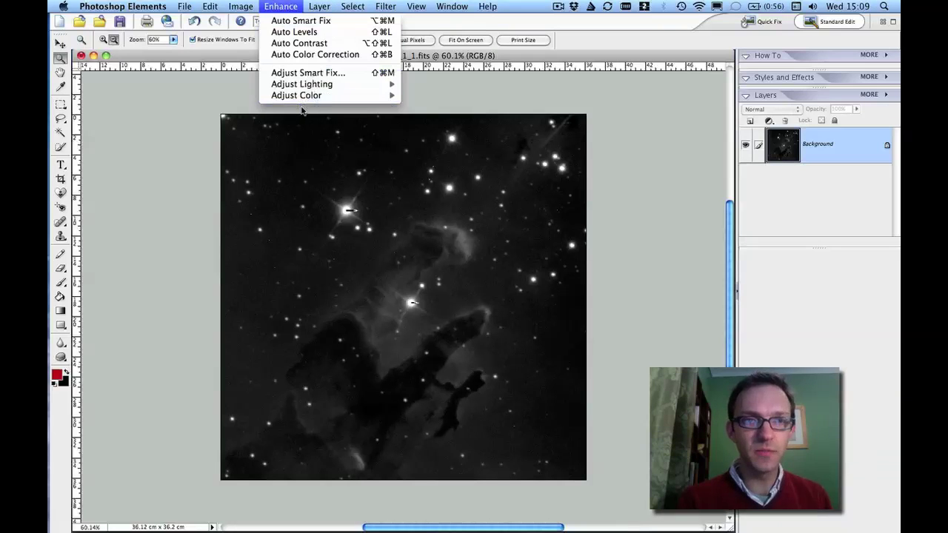
mouse_move(301, 97)
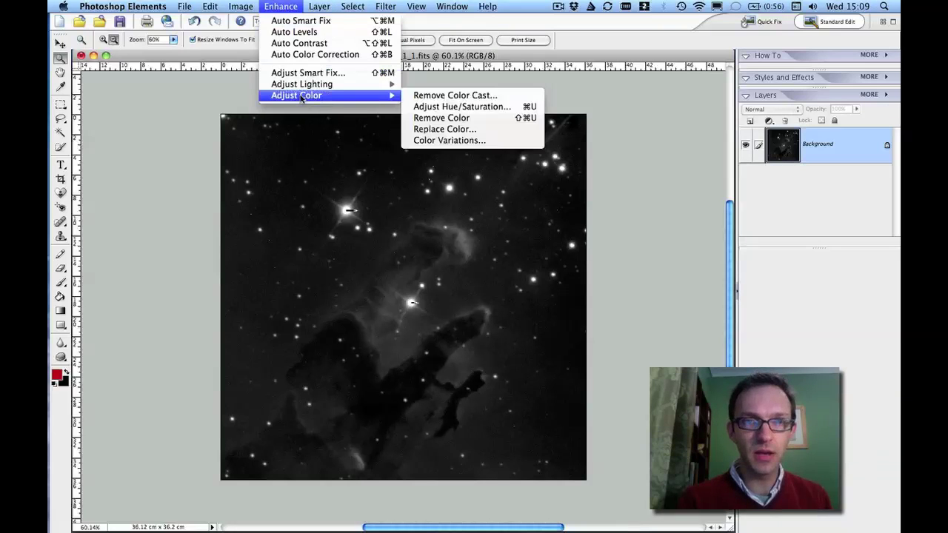
left_click(472, 107)
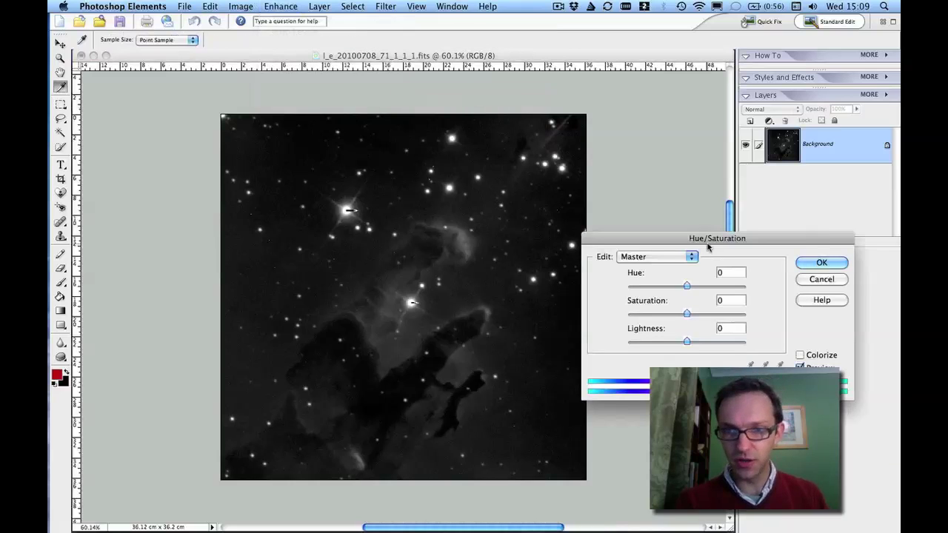
left_click_drag(704, 241, 532, 140)
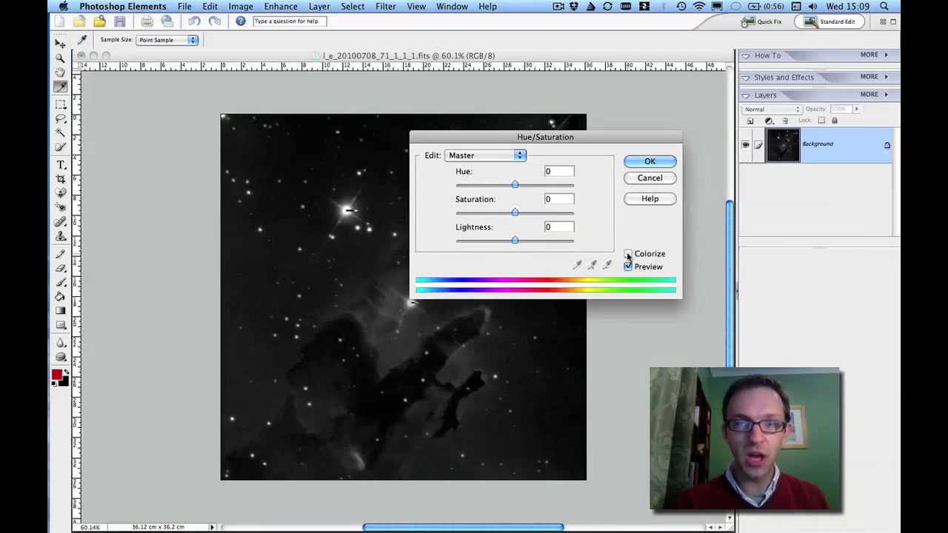
left_click(628, 254)
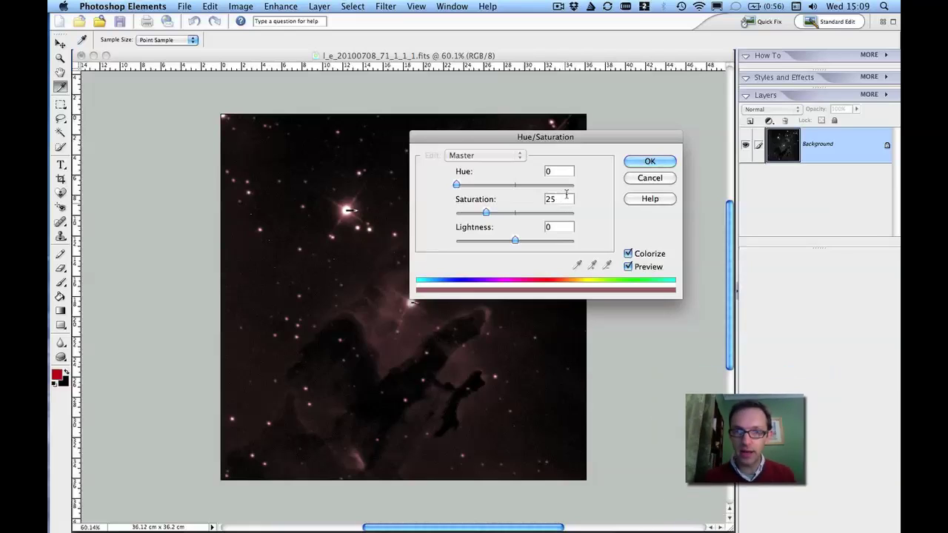
double_click(562, 199)
type("100")
key("Tab")
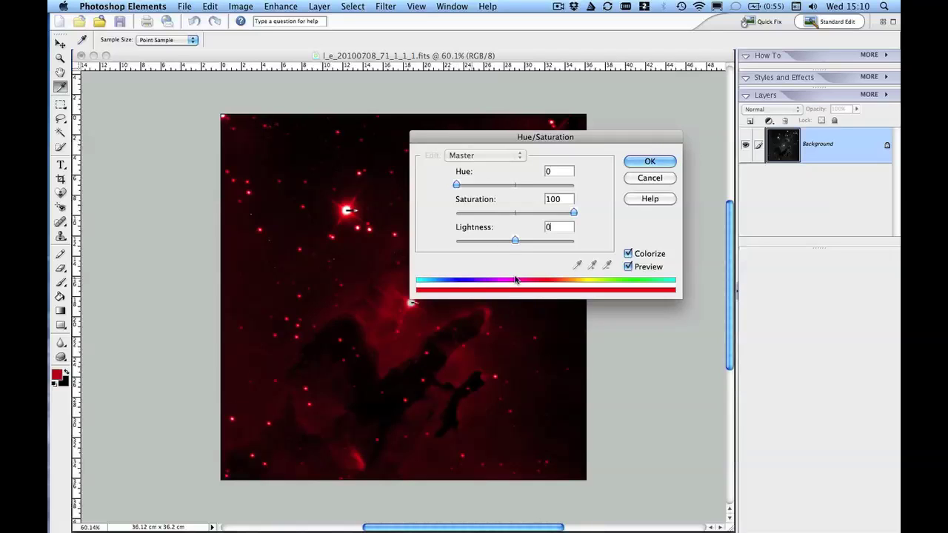
left_click(649, 161)
key("z")
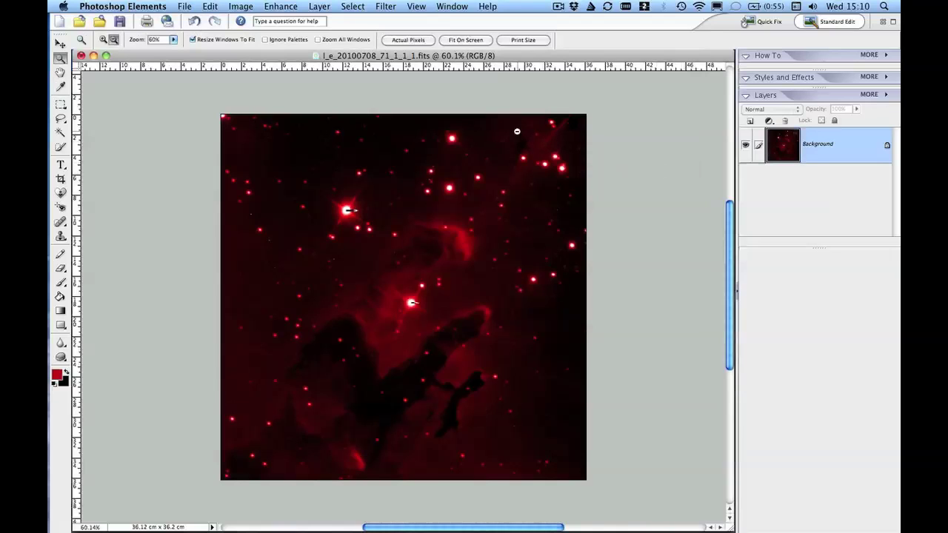
scroll(152, 134, "left", 1)
Colorize the 70 frame green in Hue/Saturation with Hue 120 and Saturation 100.
left_click(93, 56)
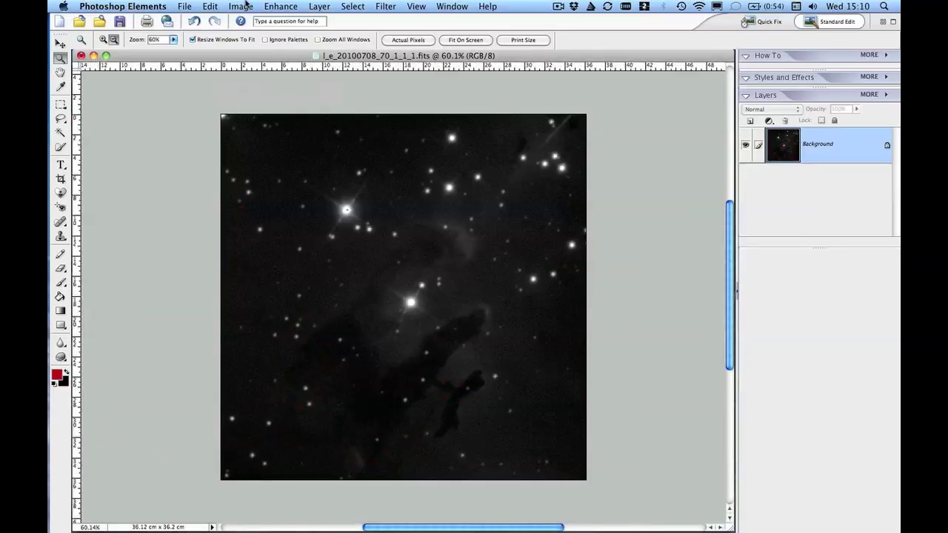
left_click(281, 6)
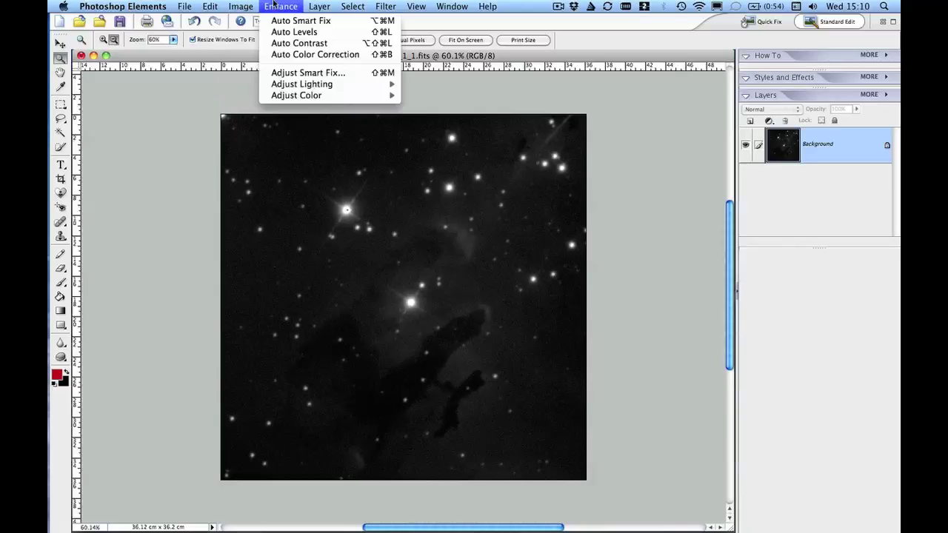
mouse_move(296, 95)
left_click(439, 108)
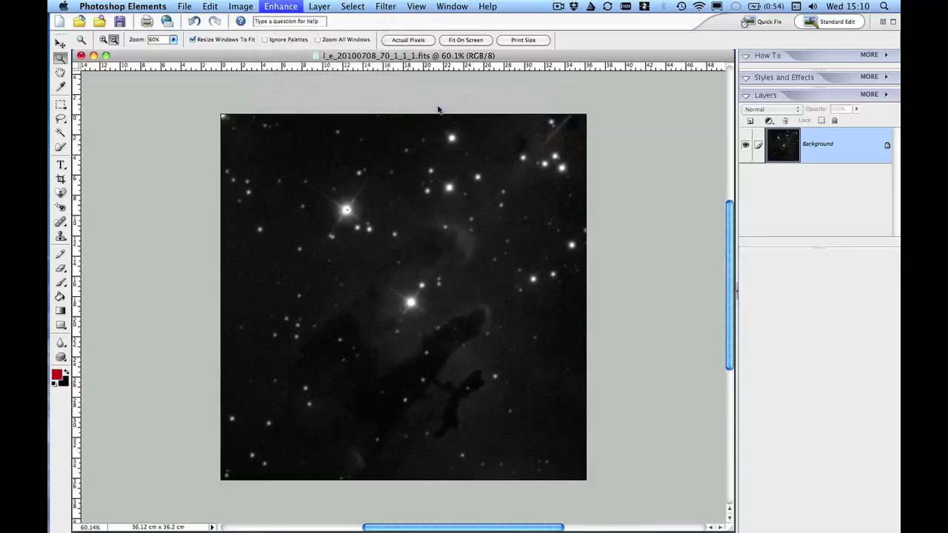
left_click(627, 255)
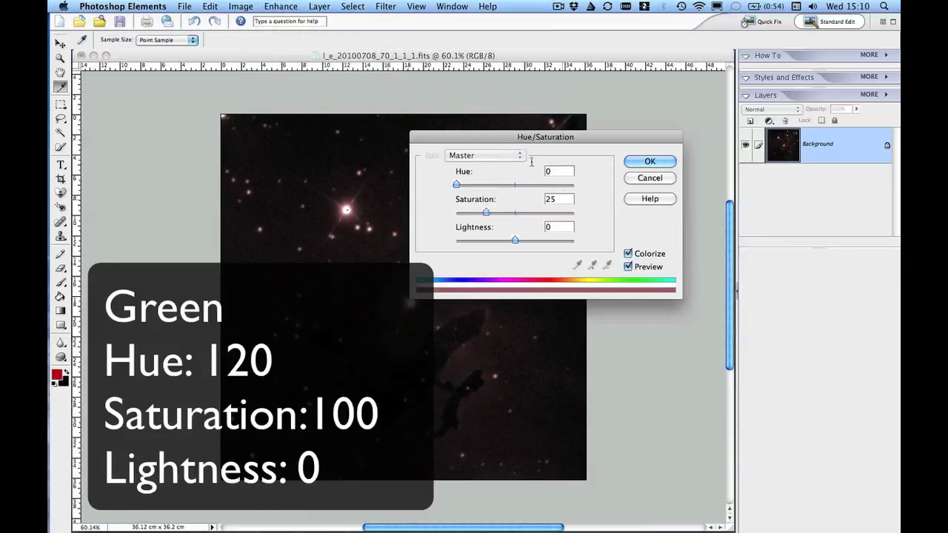
left_click(552, 174)
type("120")
key("Tab")
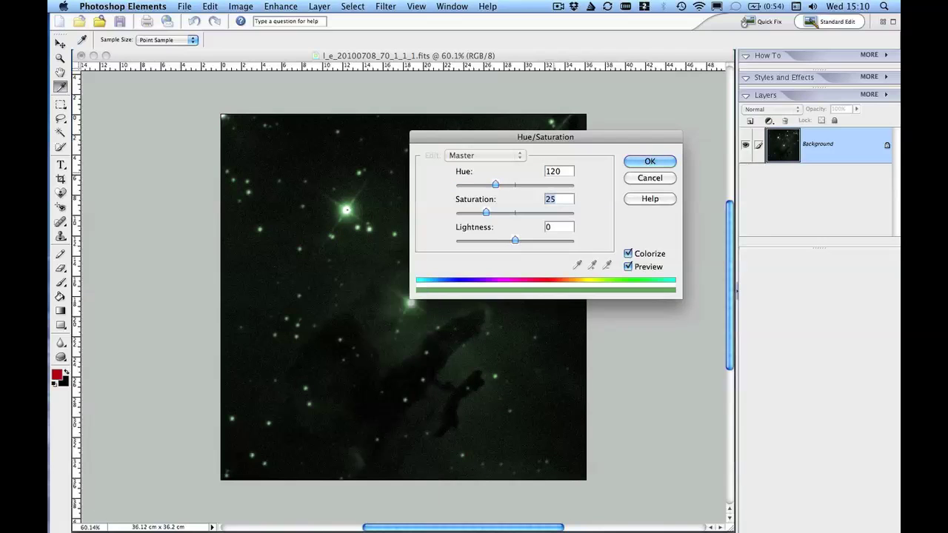
type("100")
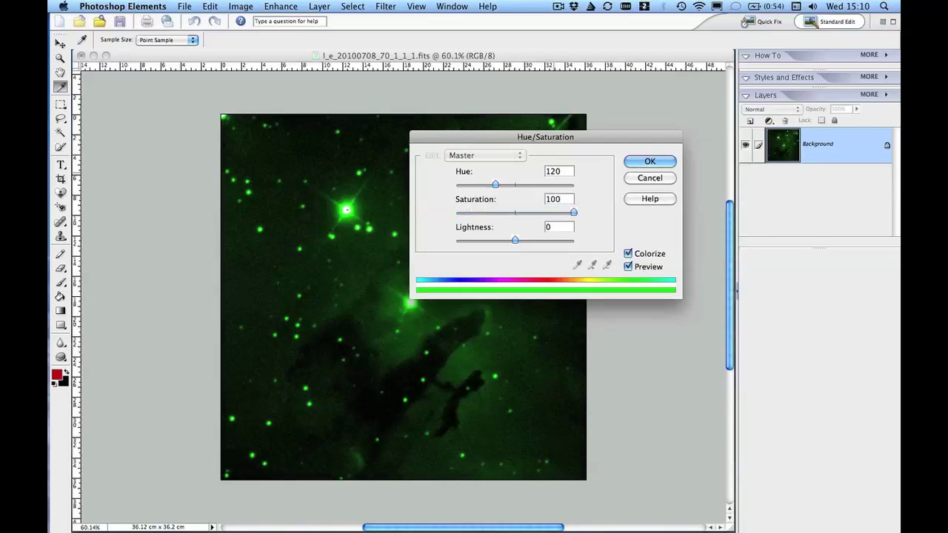
left_click(654, 163)
Set the green frame aside and colorize the 69 frame with Hue 240.
key("z")
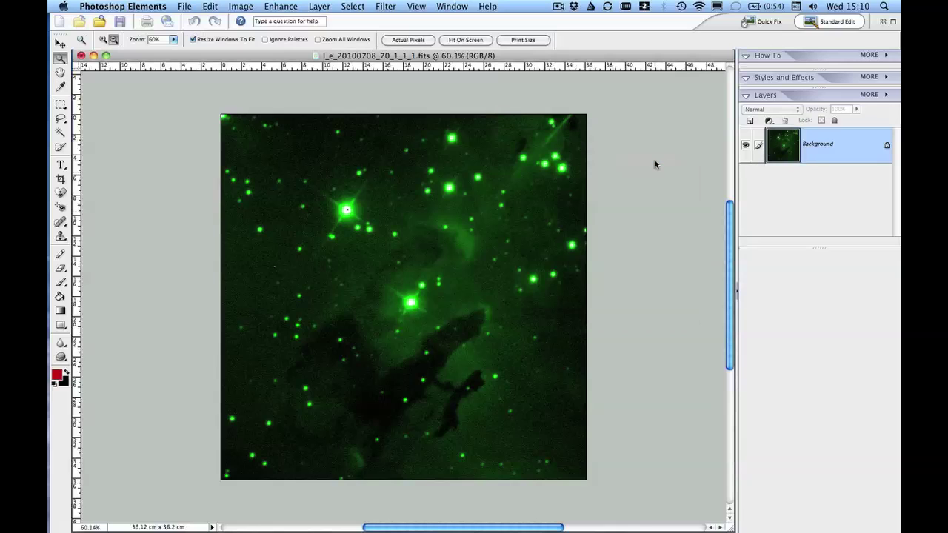
left_click(94, 56)
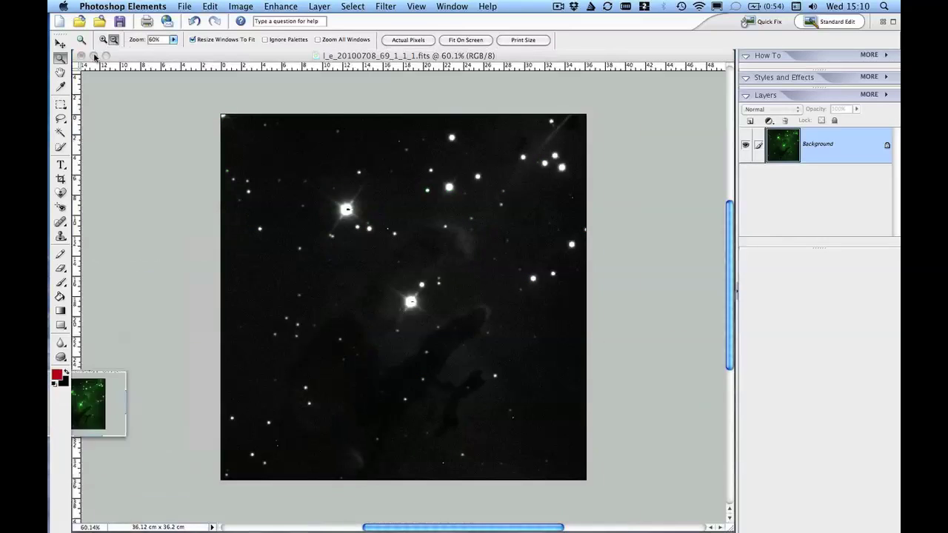
left_click(273, 8)
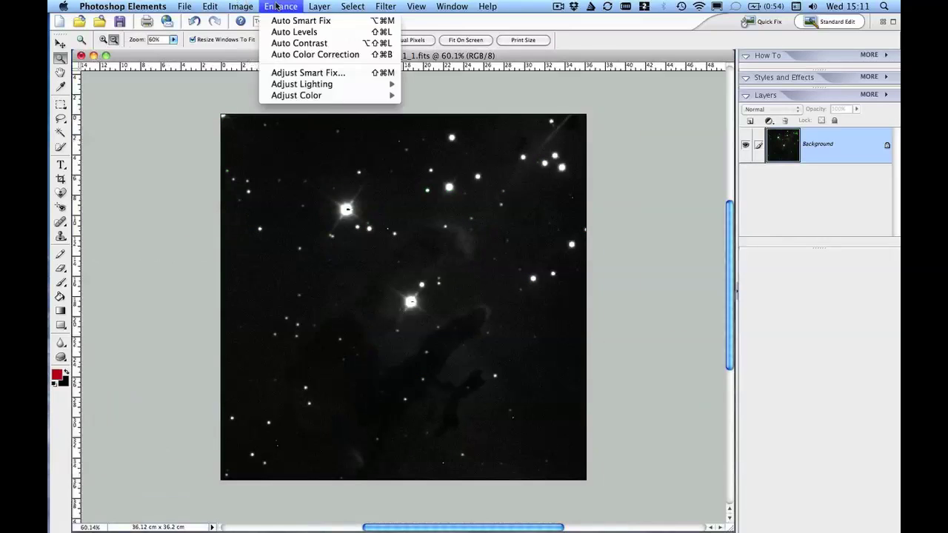
mouse_move(307, 96)
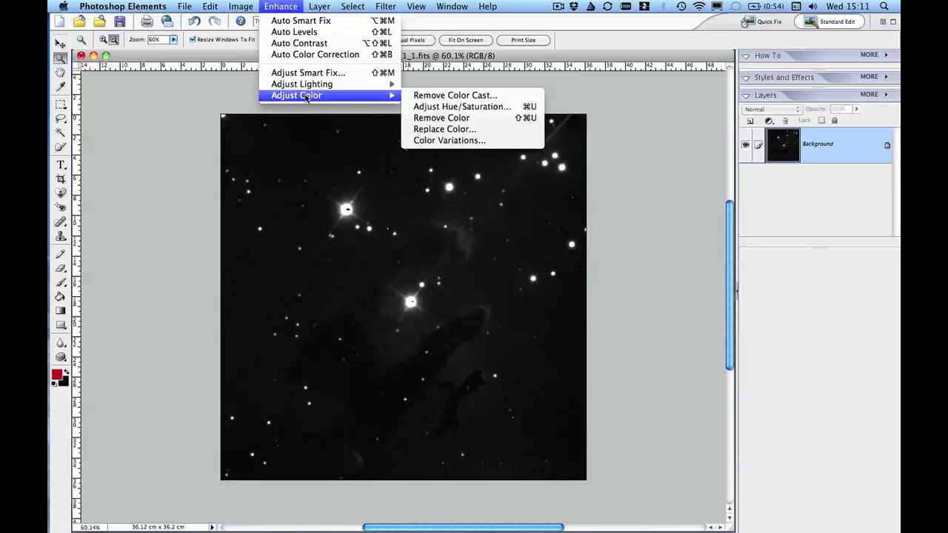
left_click(425, 109)
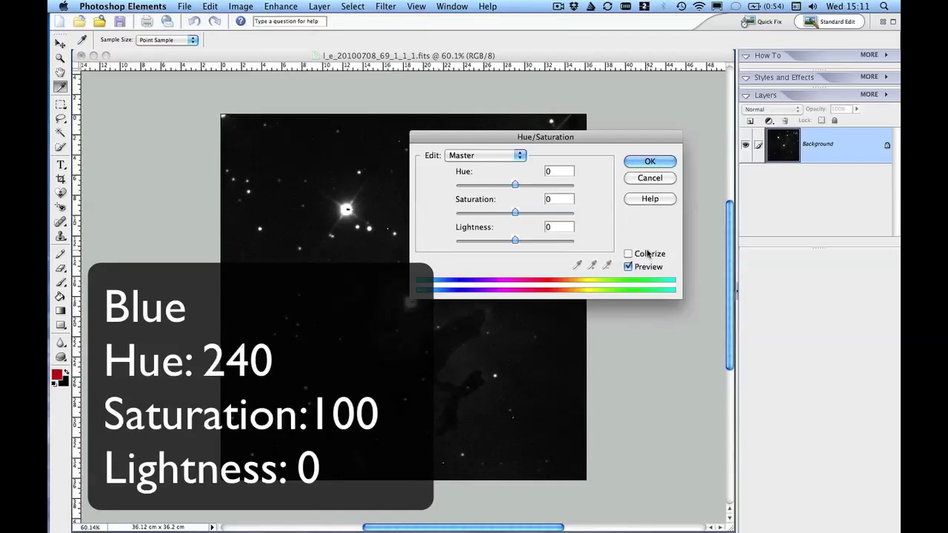
left_click(647, 253)
left_click(561, 175)
type("240")
key("Tab")
Set Saturation to 100 and apply the blue tint to the 69 frame.
type("1")
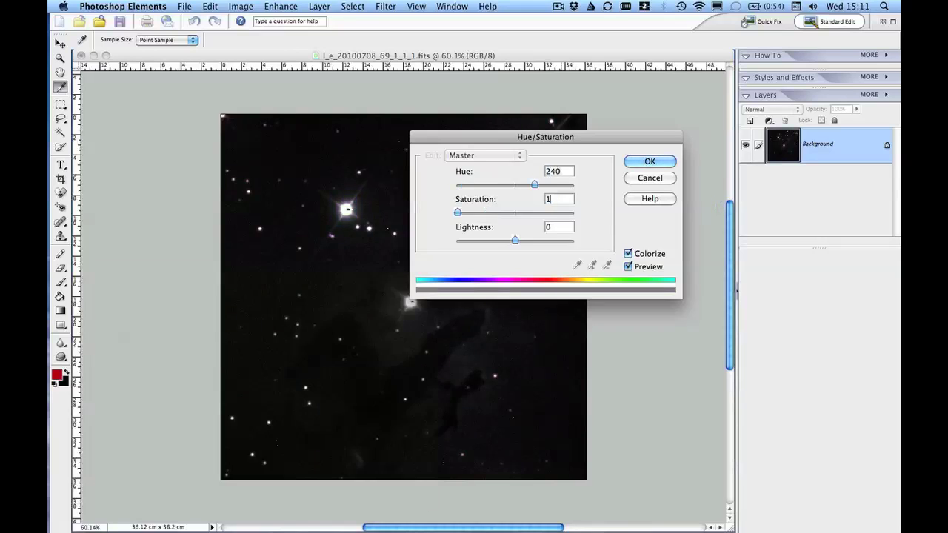
type("00")
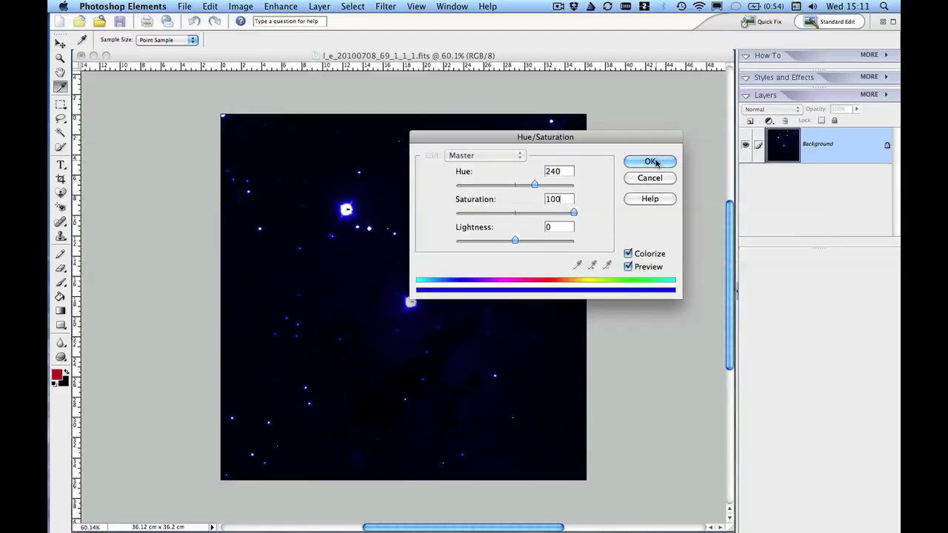
key("BackSpace")
key("BackSpace")
key("BackSpace")
type("500")
key("BackSpace")
key("BackSpace")
key("BackSpace")
type("1")
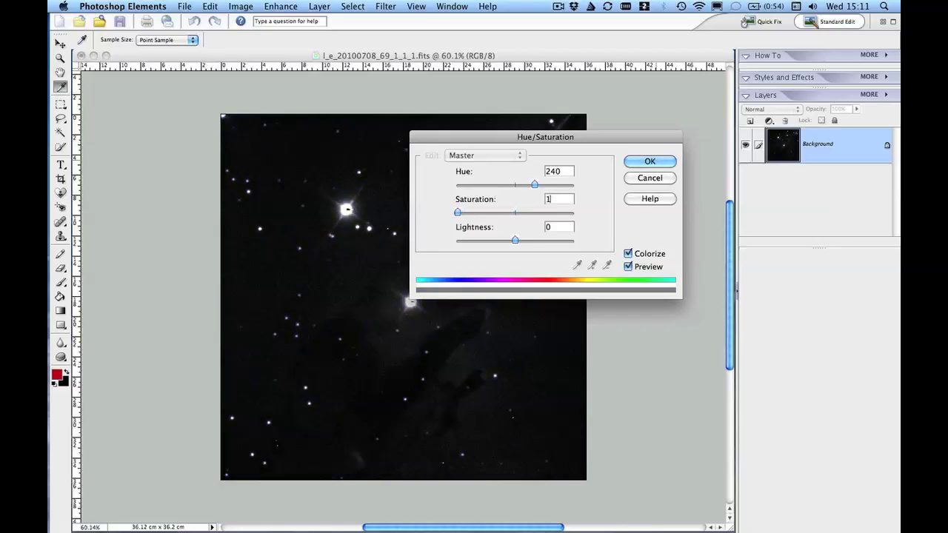
type("00")
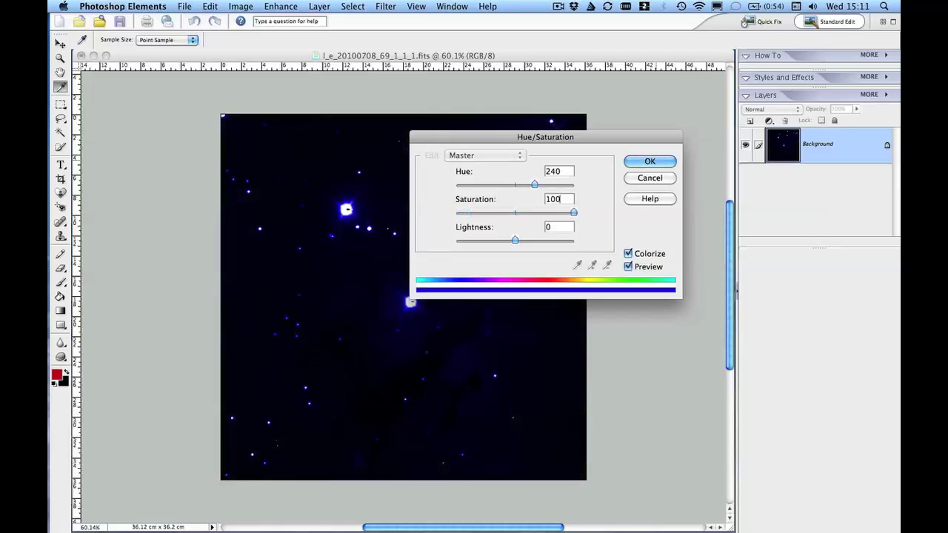
left_click(649, 162)
key("z")
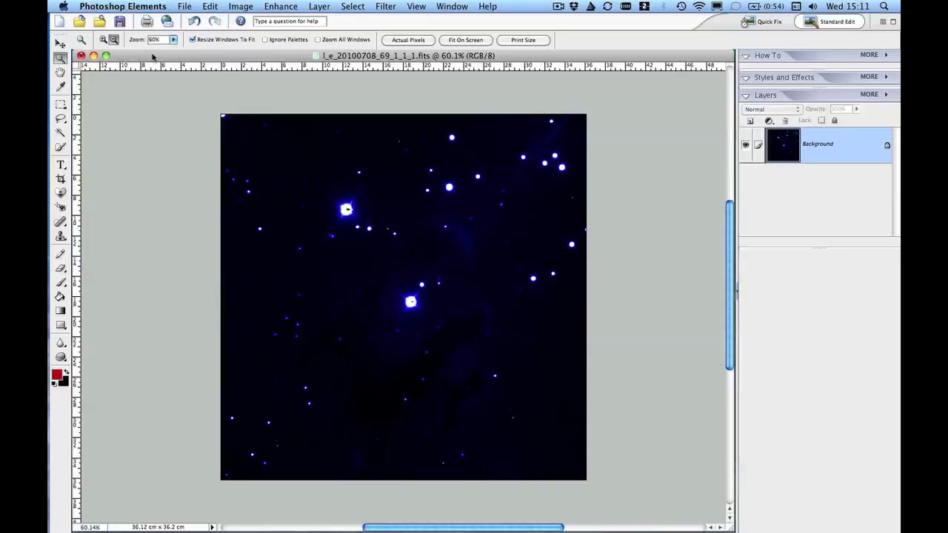
mouse_move(153, 57)
left_mouse_down()
mouse_move(153, 76)
mouse_move(154, 58)
left_mouse_up()
left_click(444, 4)
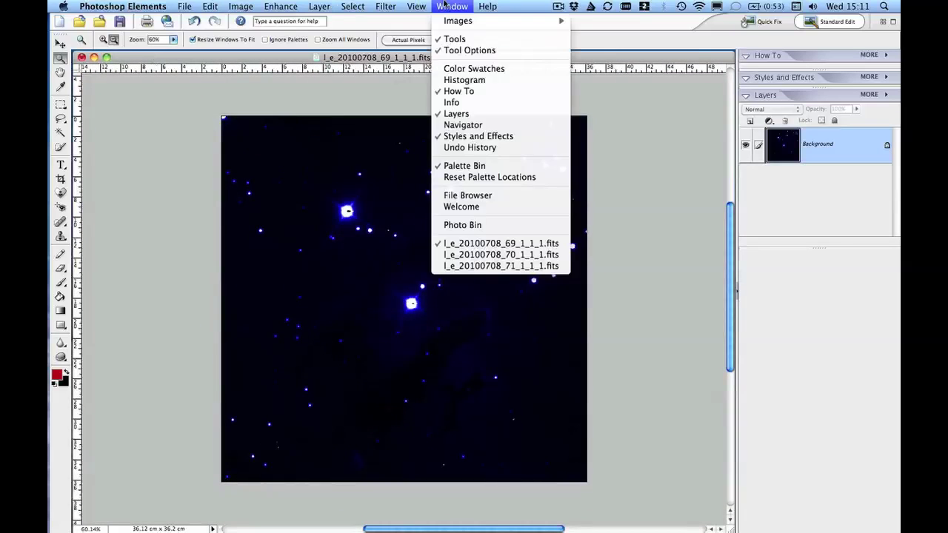
Select all of the green 70 image and copy it.
left_click(469, 255)
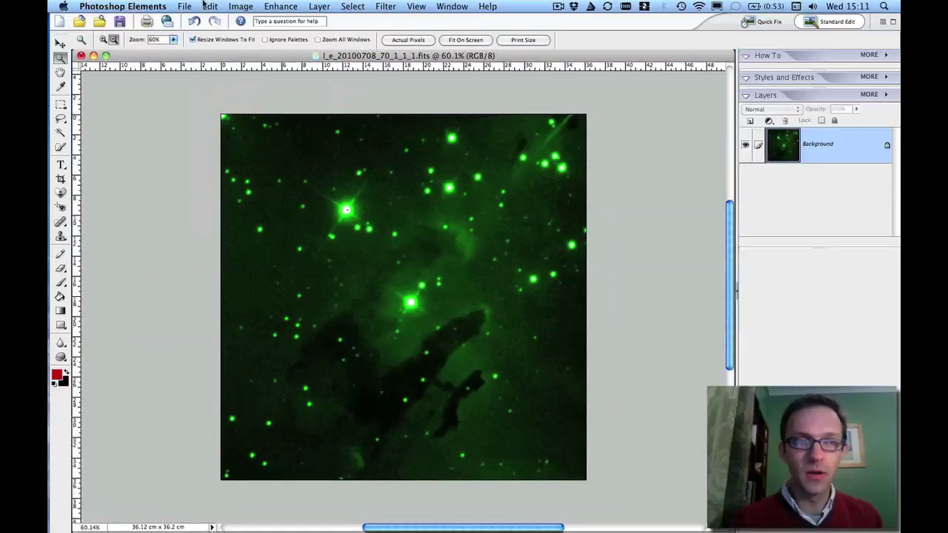
left_click(352, 6)
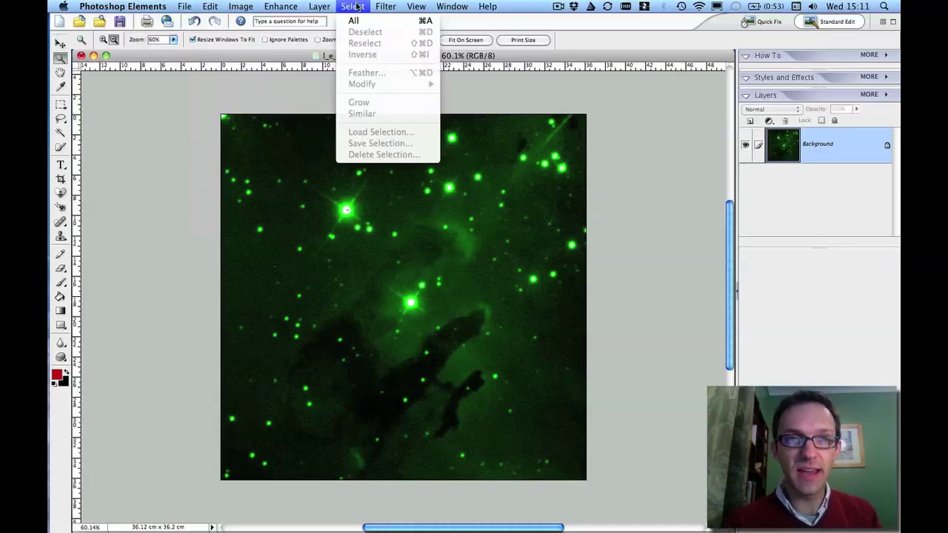
left_click(360, 20)
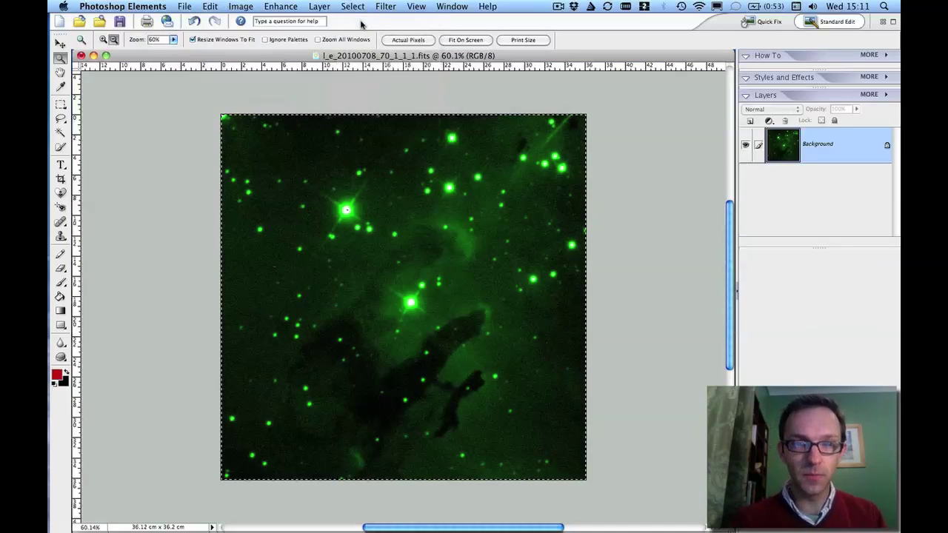
left_click(207, 6)
left_click(222, 72)
Paste it into the blue 69 document and name the new layer 'green'.
left_click(467, 6)
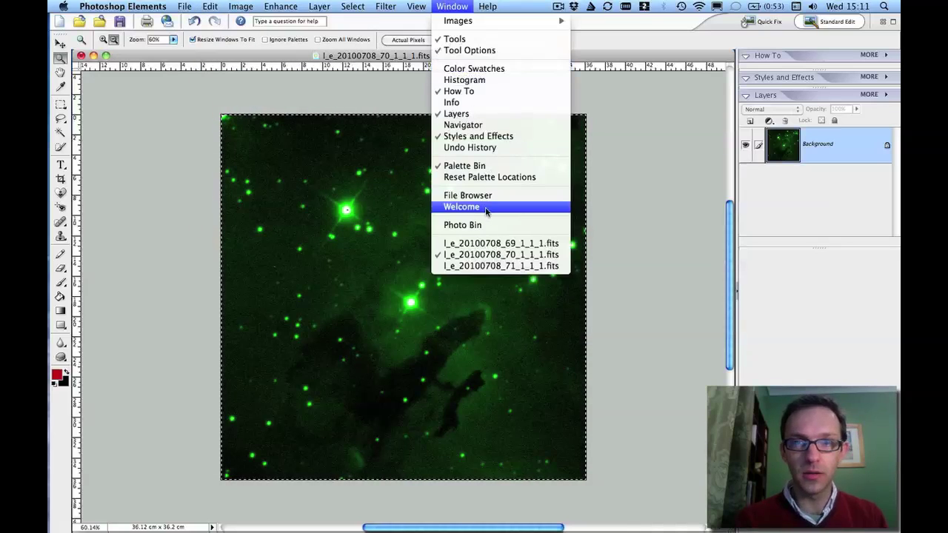
left_click(479, 245)
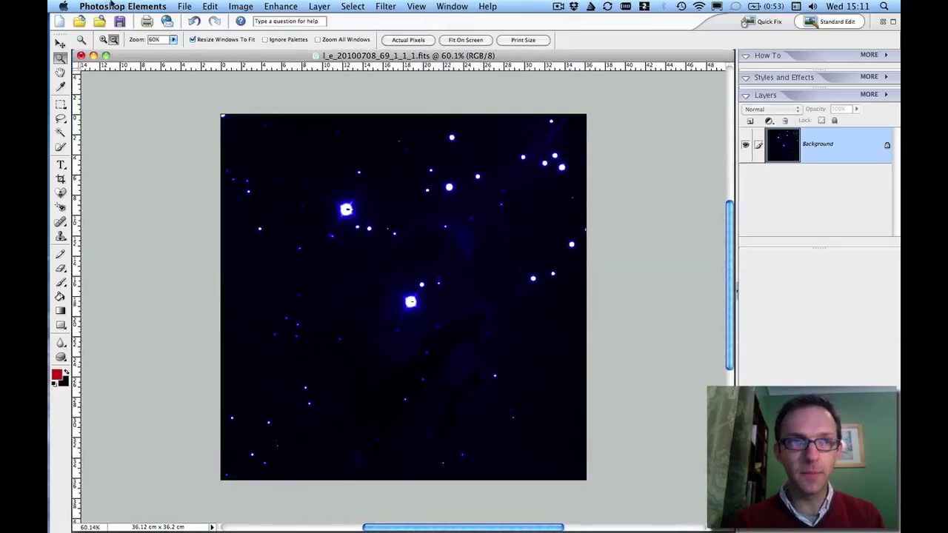
left_click(210, 6)
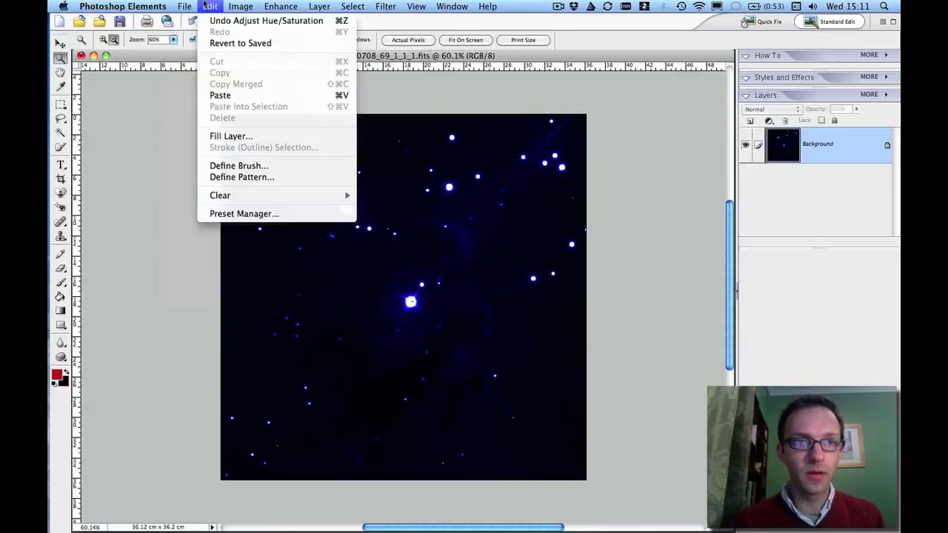
left_click(231, 94)
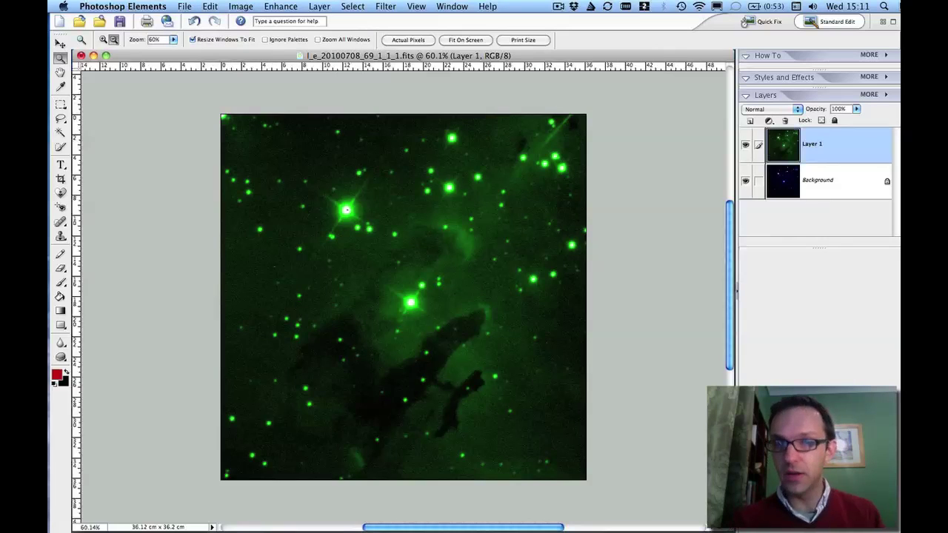
double_click(814, 144)
type("gre")
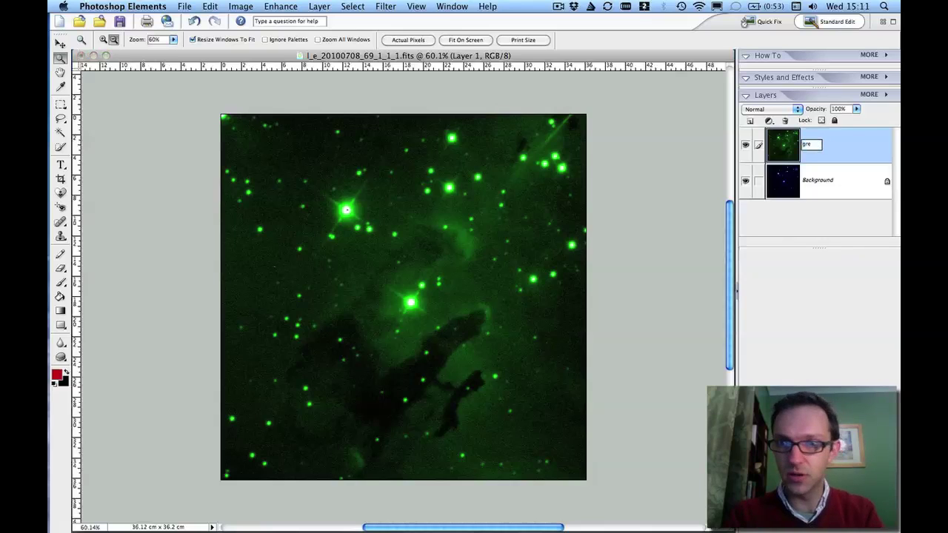
type("en")
key("Return")
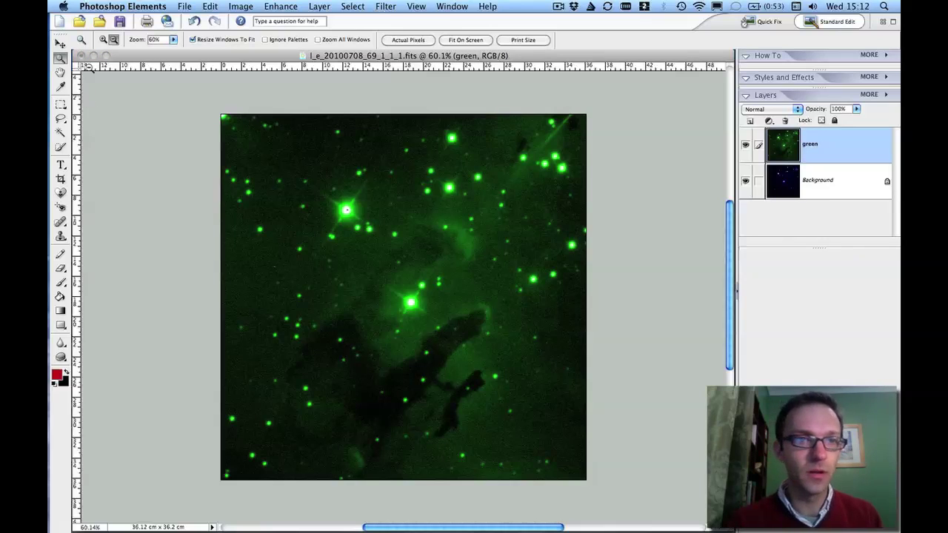
Select all of the red 71 image and copy it.
left_click(440, 5)
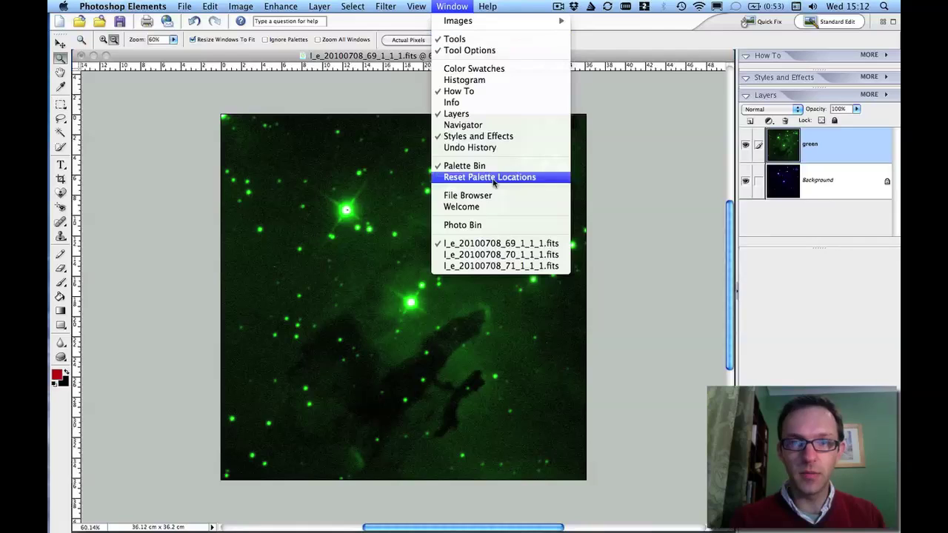
left_click(496, 266)
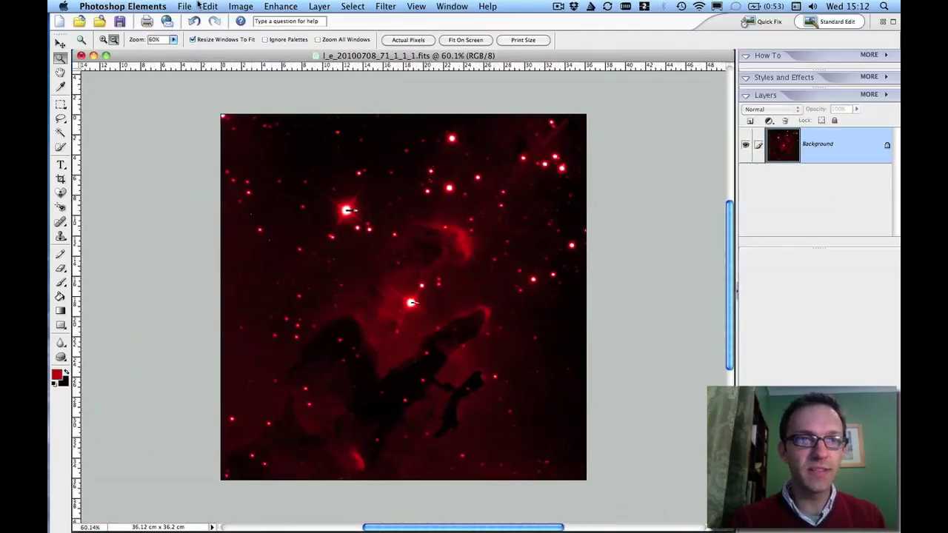
left_click(344, 6)
left_click(360, 22)
left_click(211, 6)
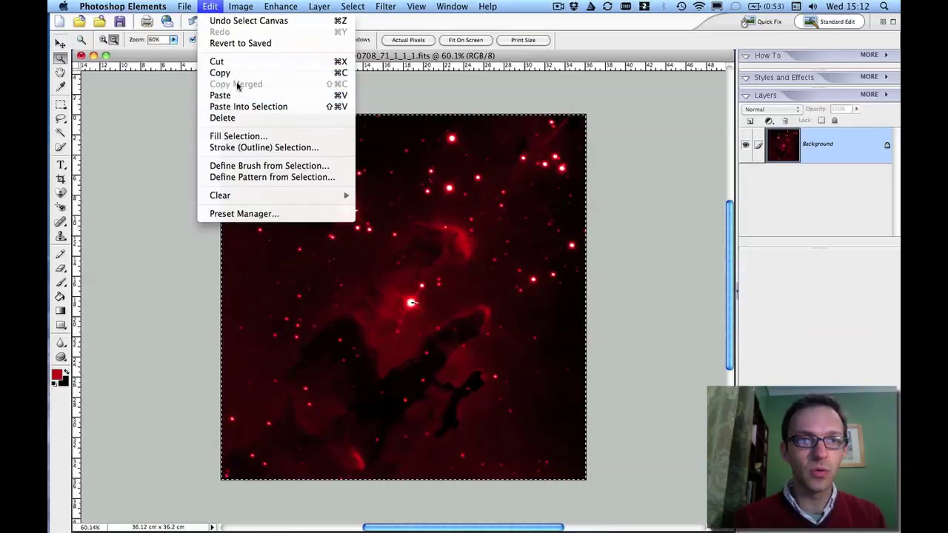
left_click(232, 72)
Paste it into the 69 document and name the new layer 'red'.
left_click(456, 6)
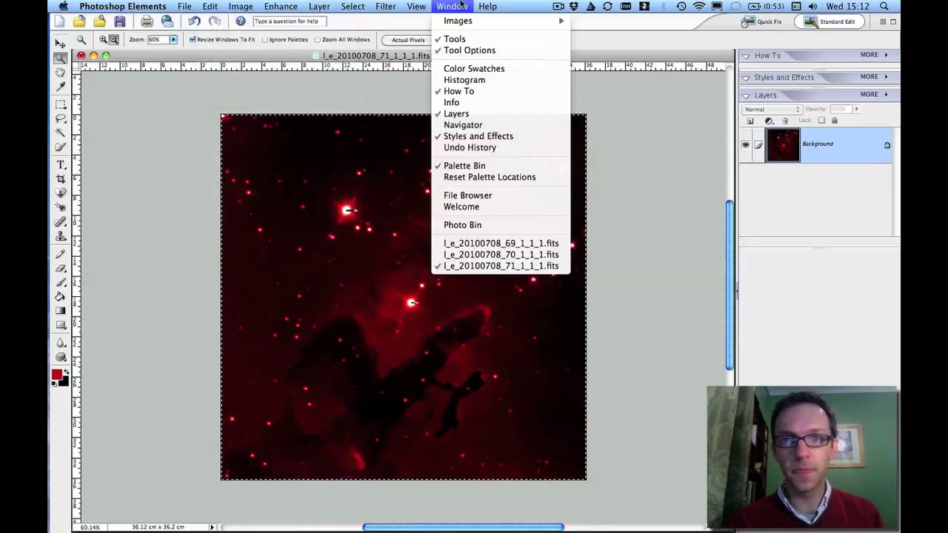
left_click(474, 244)
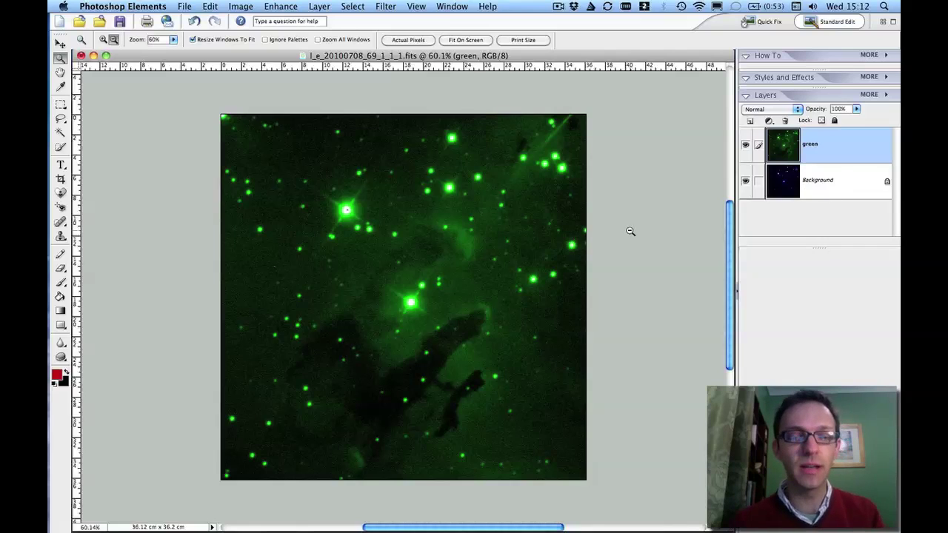
left_click(211, 6)
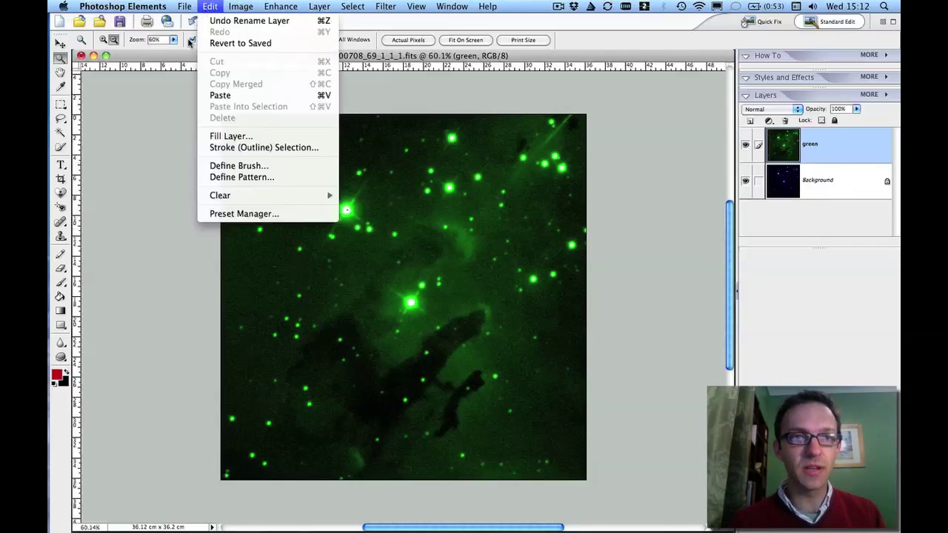
left_click(215, 95)
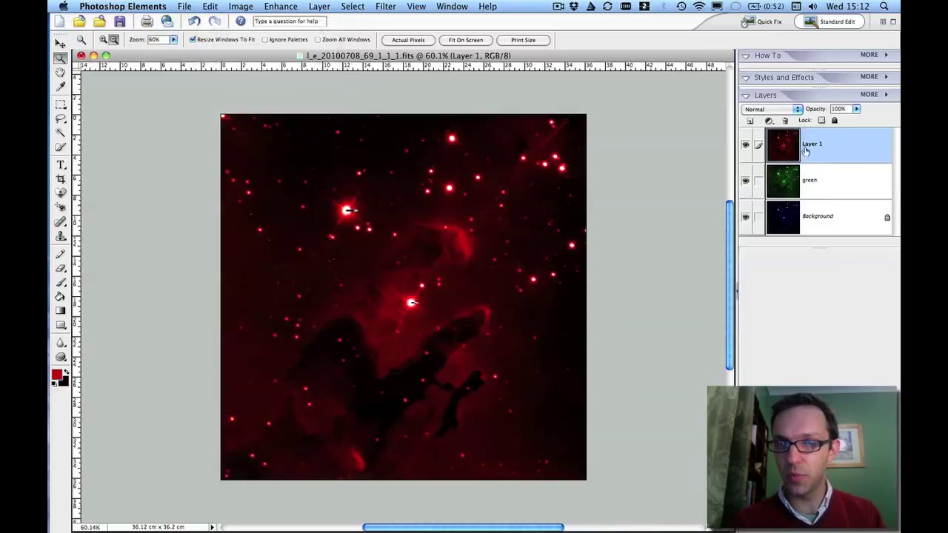
double_click(810, 145)
type("red")
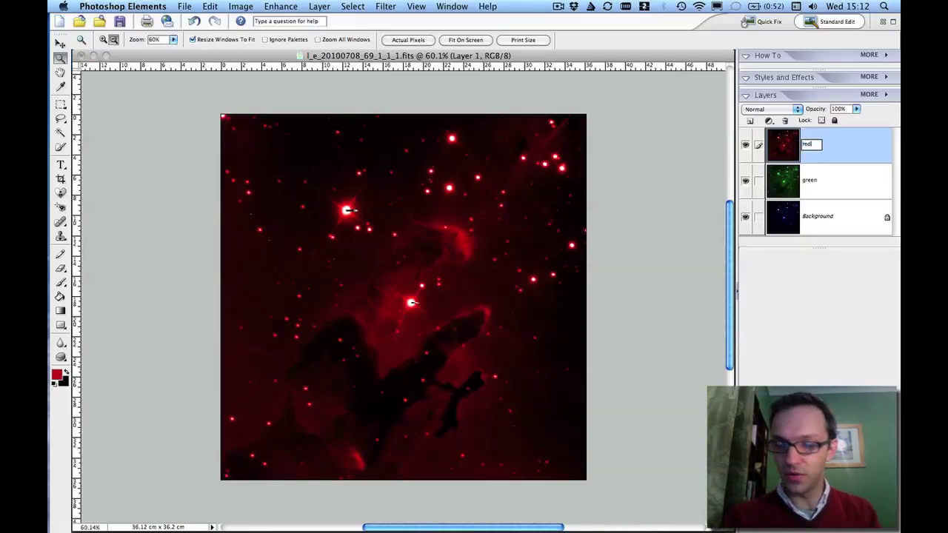
key("Return")
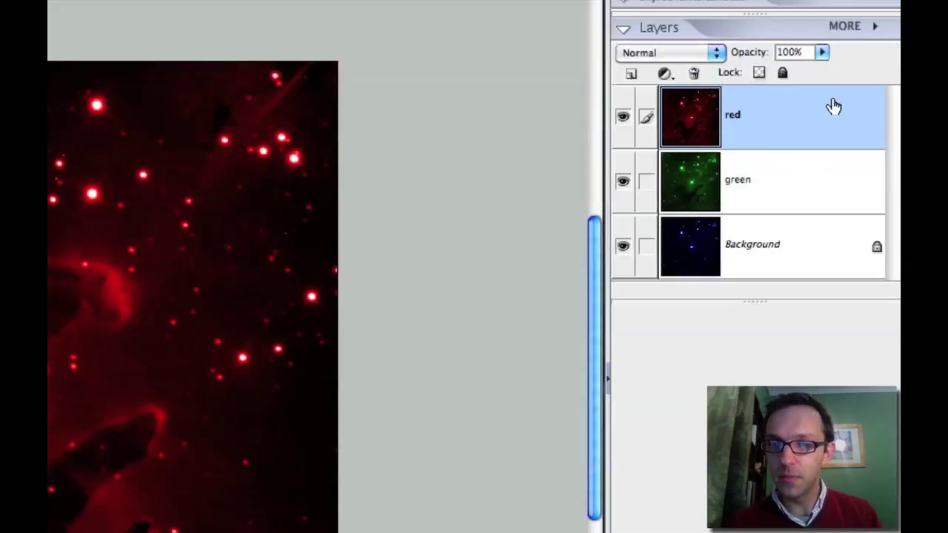
Set the blend mode of both the red and green layers to Screen.
left_click(707, 54)
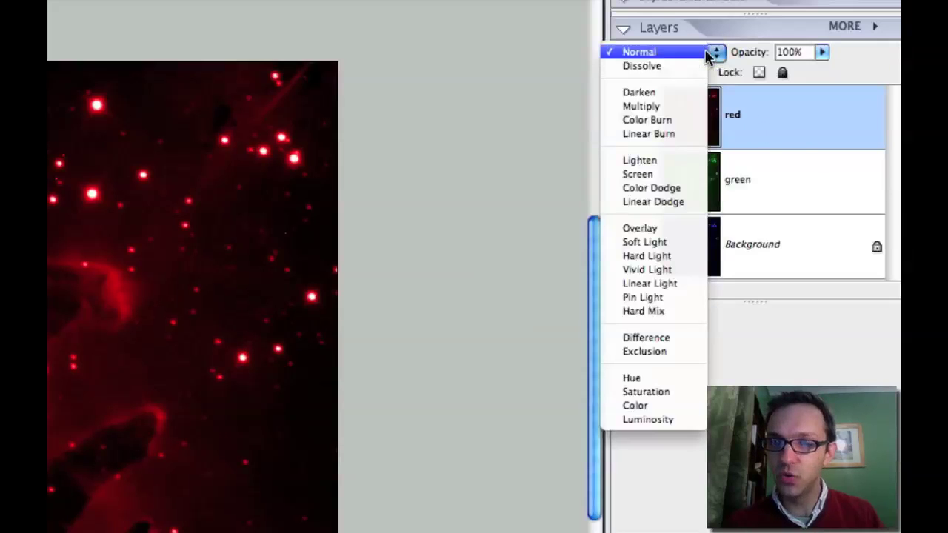
left_click(772, 191)
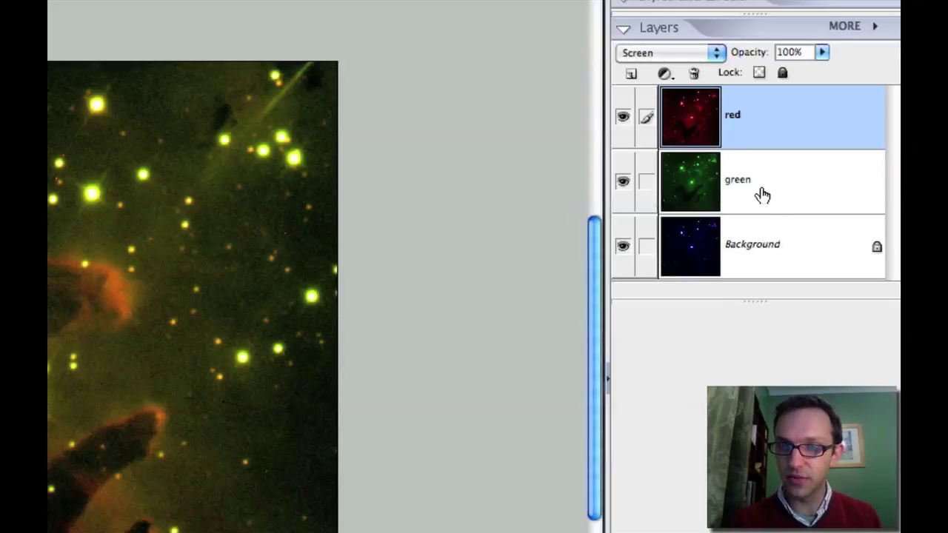
left_click(763, 194)
left_click(699, 49)
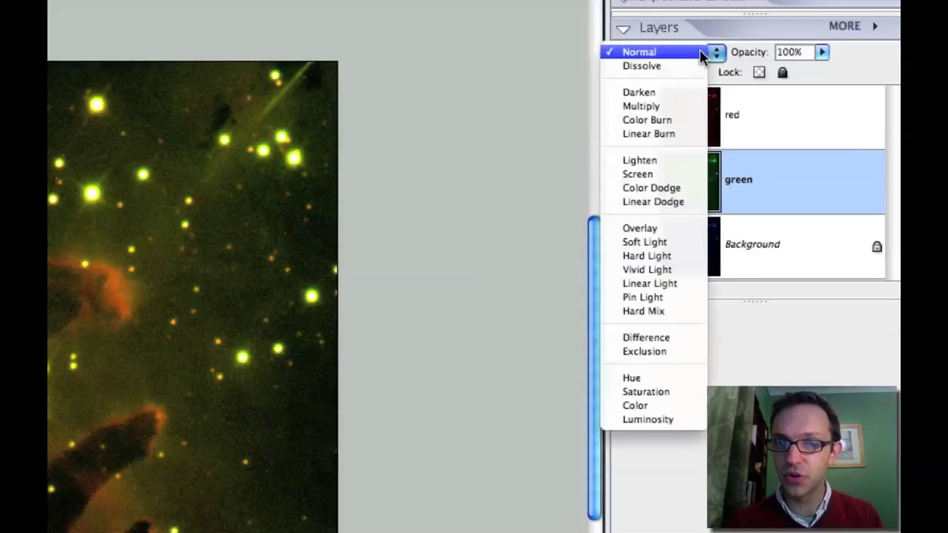
left_click(681, 177)
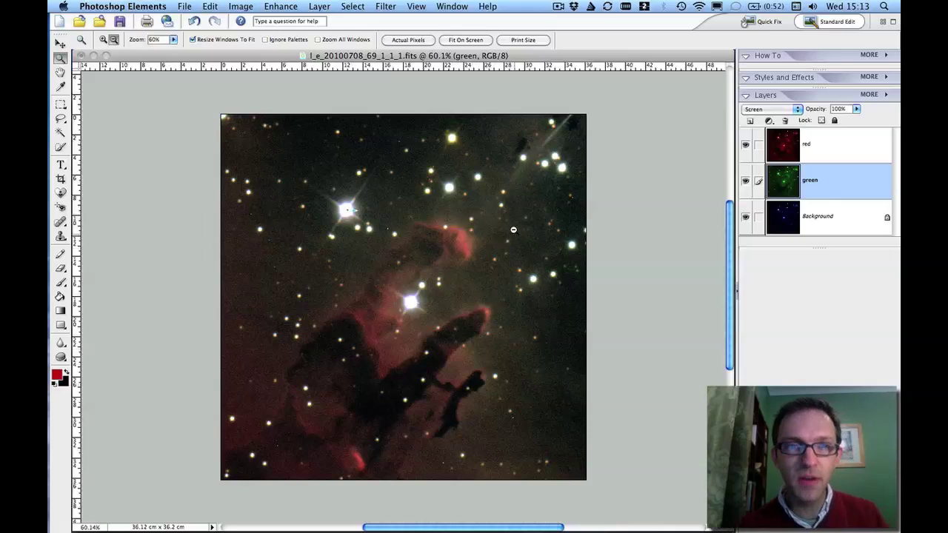
Zoom into the upper-left stars, select the red layer and hide green to compare red with blue.
left_click(104, 40)
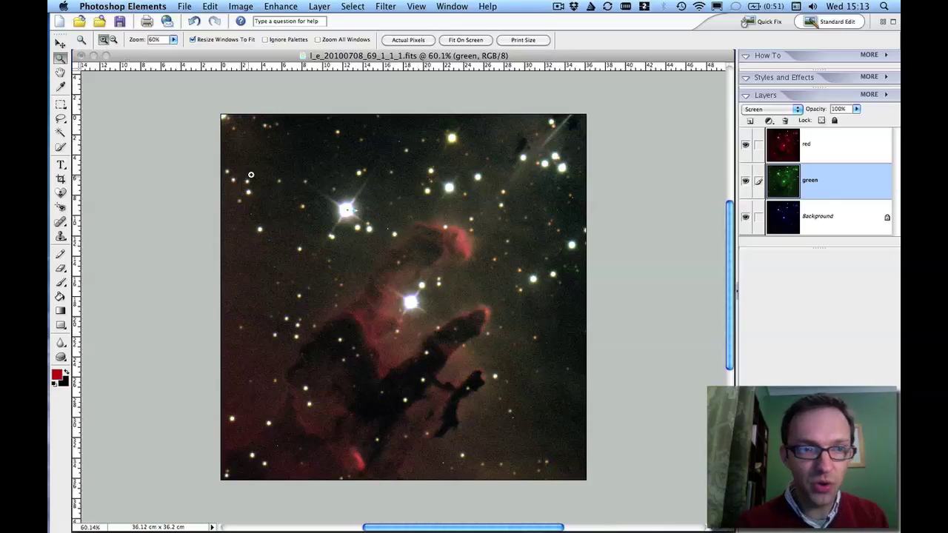
left_click_drag(237, 163, 352, 267)
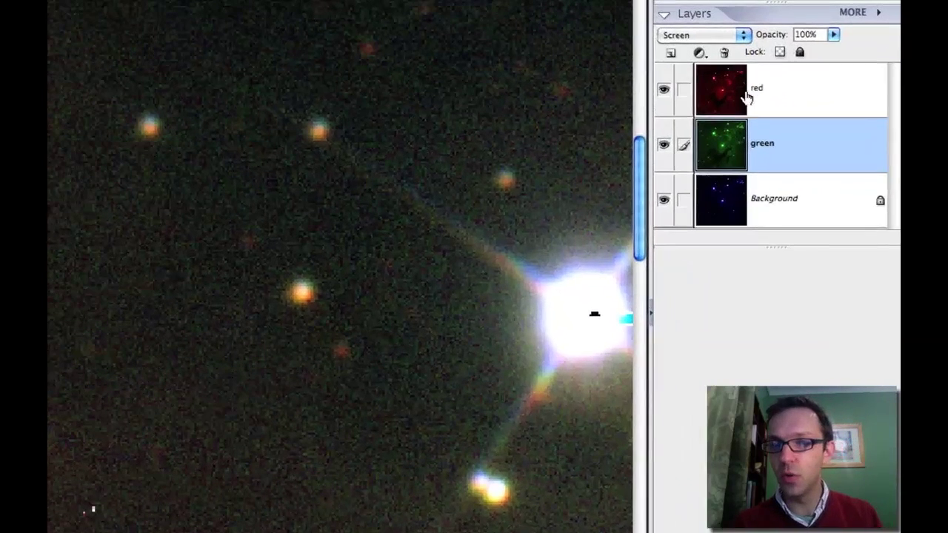
left_click(787, 93)
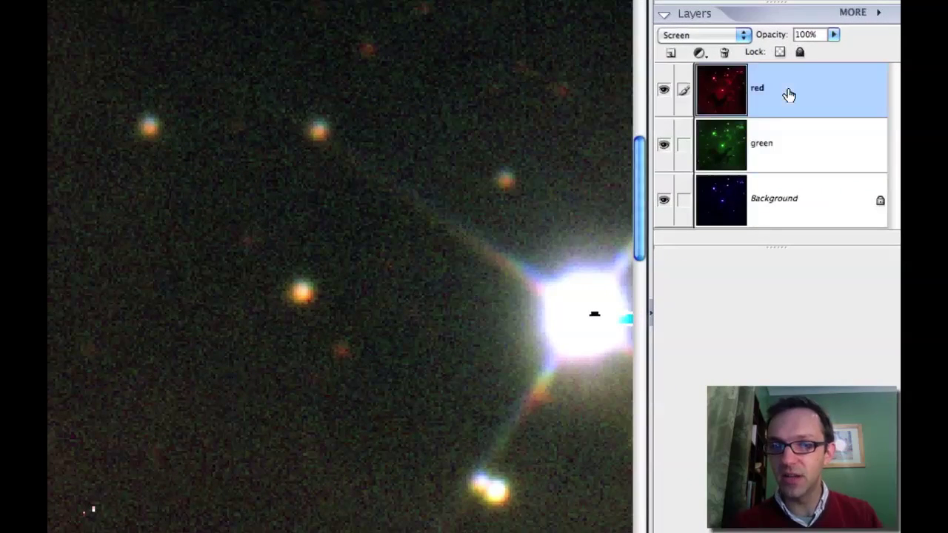
left_click(664, 146)
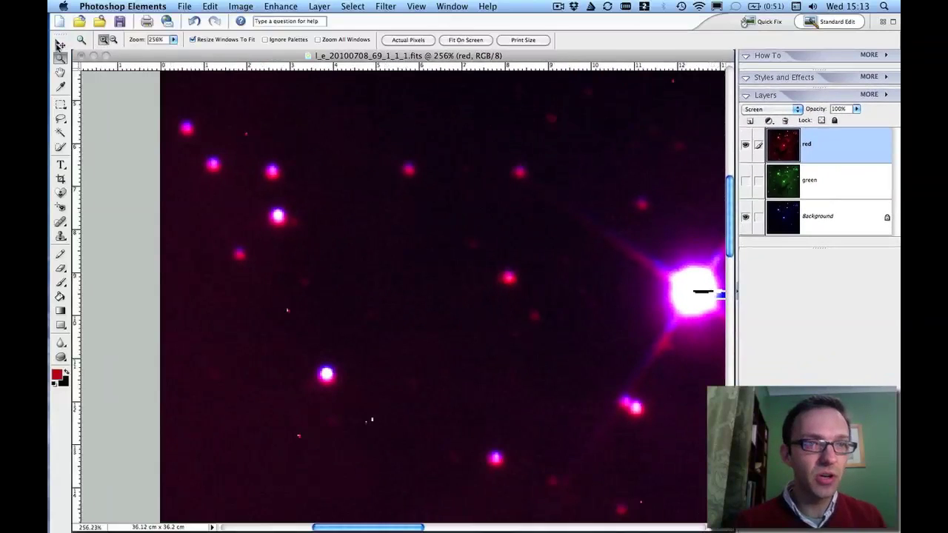
left_click(60, 46)
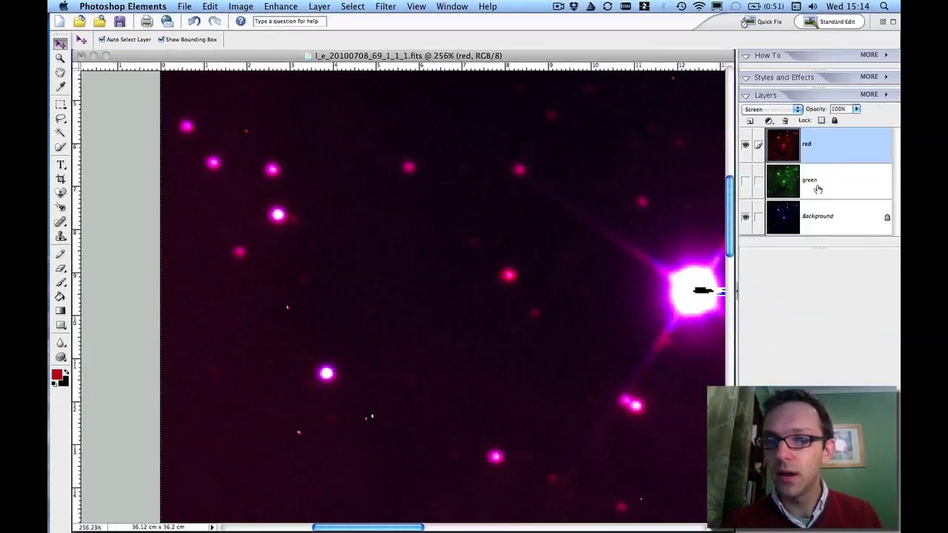
Show green and hide red to check green's alignment against blue, then show red again.
left_click(818, 187)
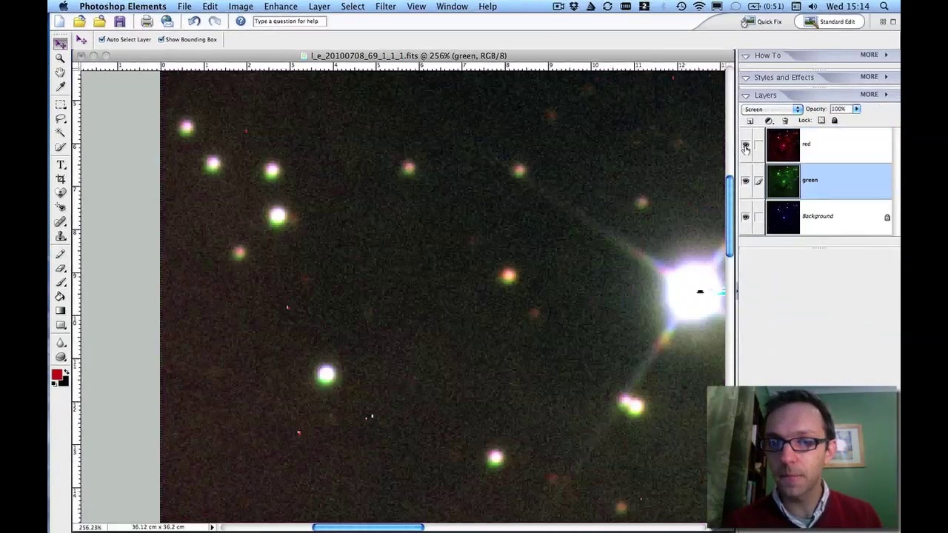
left_click(746, 145)
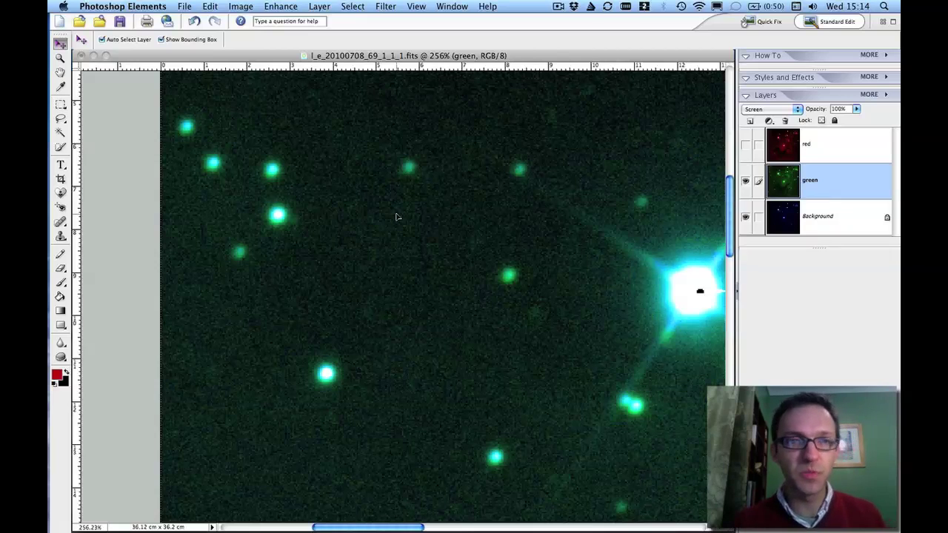
left_click(813, 146)
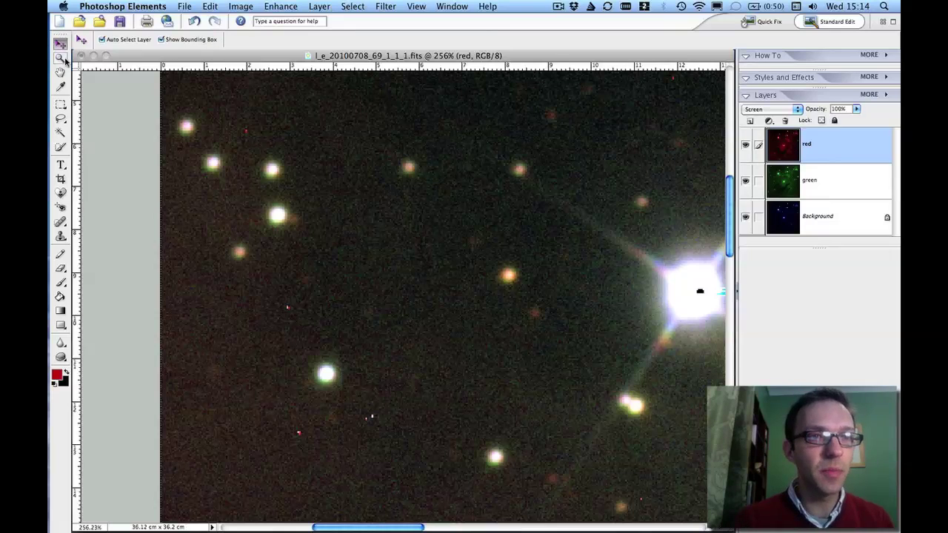
left_click(61, 58)
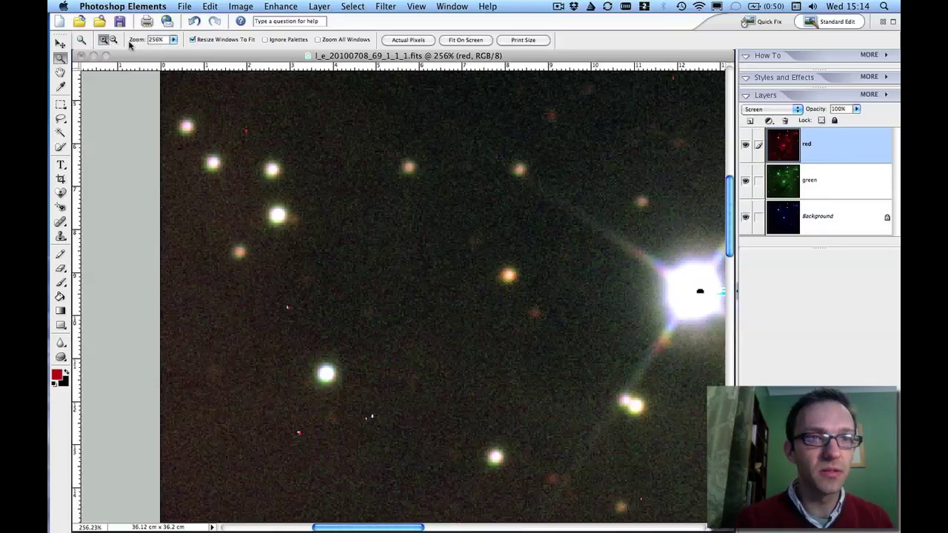
Zoom out to 66.7% and flatten the colour layers into a single Background layer.
left_click(114, 41)
left_click(384, 209)
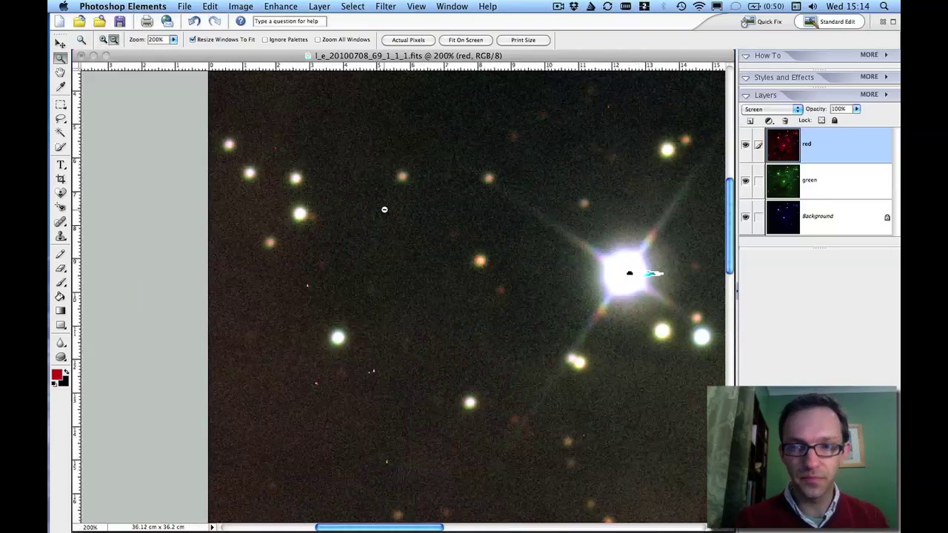
left_click(384, 210)
left_click(446, 228)
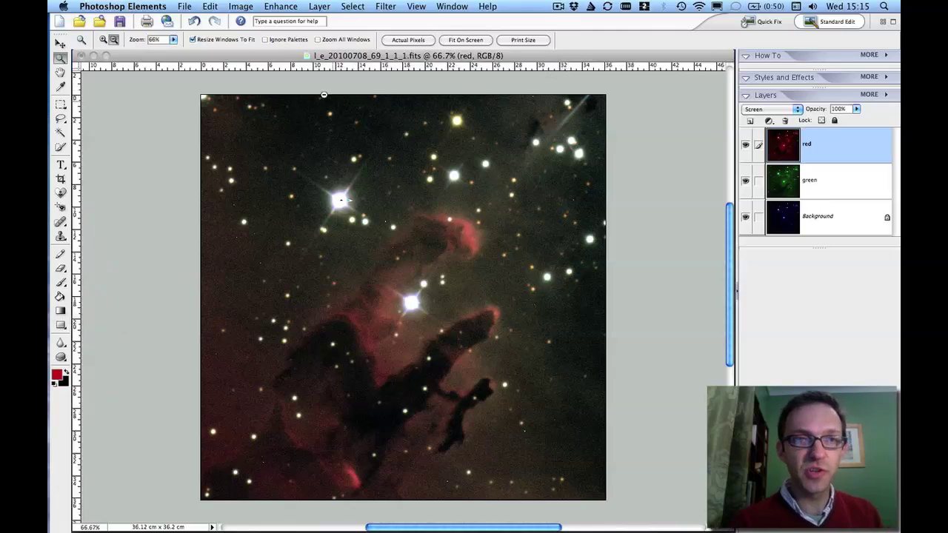
left_click(327, 8)
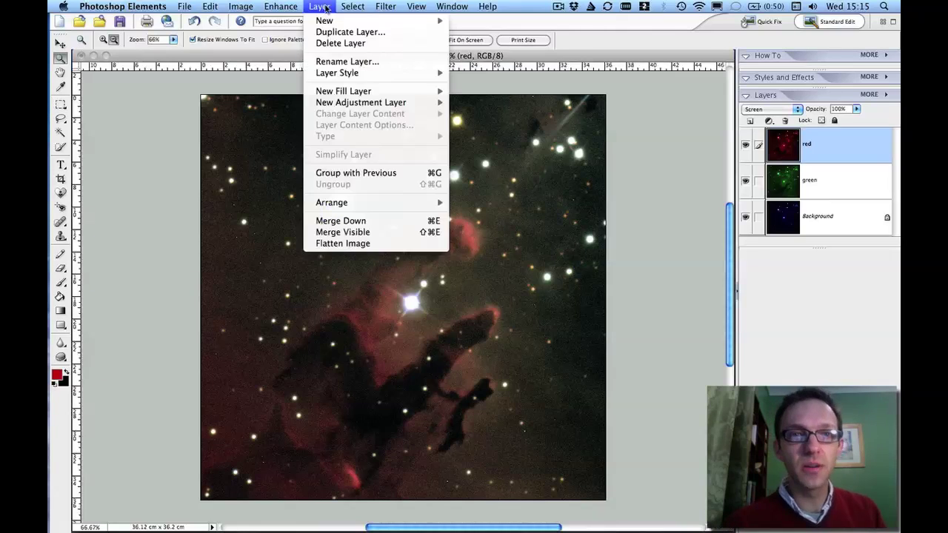
left_click(335, 245)
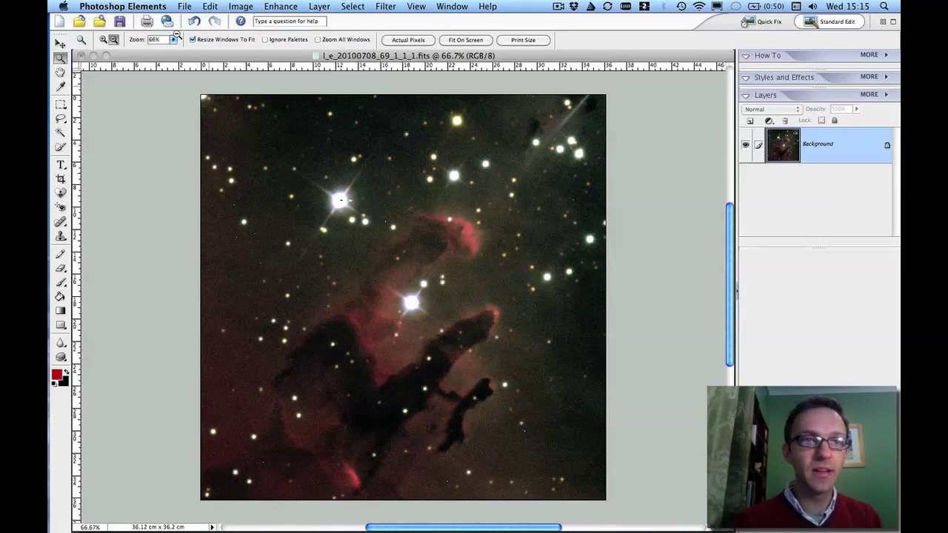
Save the flattened image to the Desktop as eagle.jpg, accepting the default JPEG options.
left_click(184, 6)
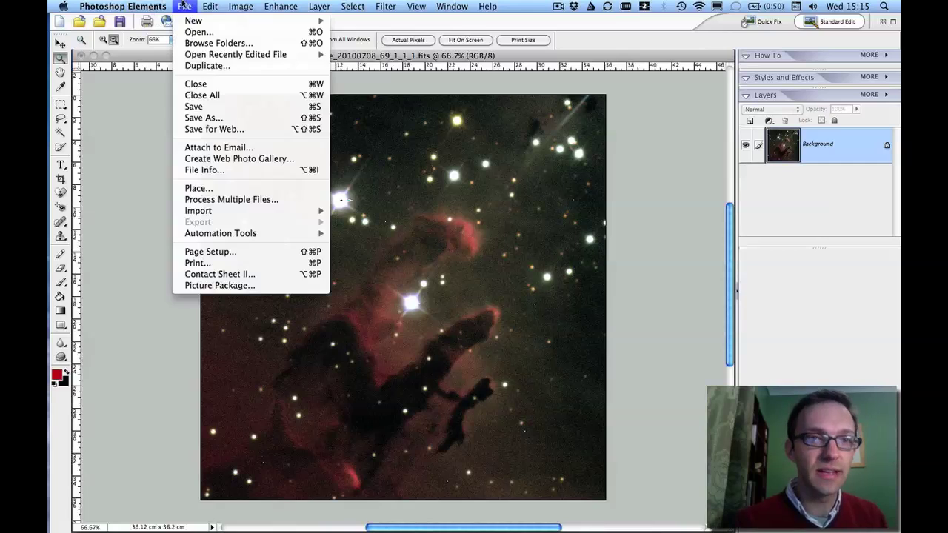
left_click(198, 118)
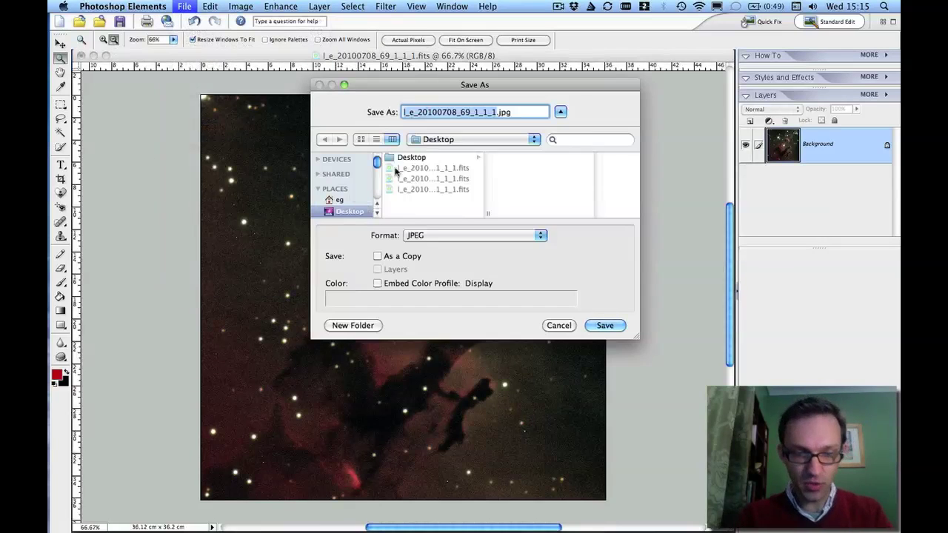
type("eagle")
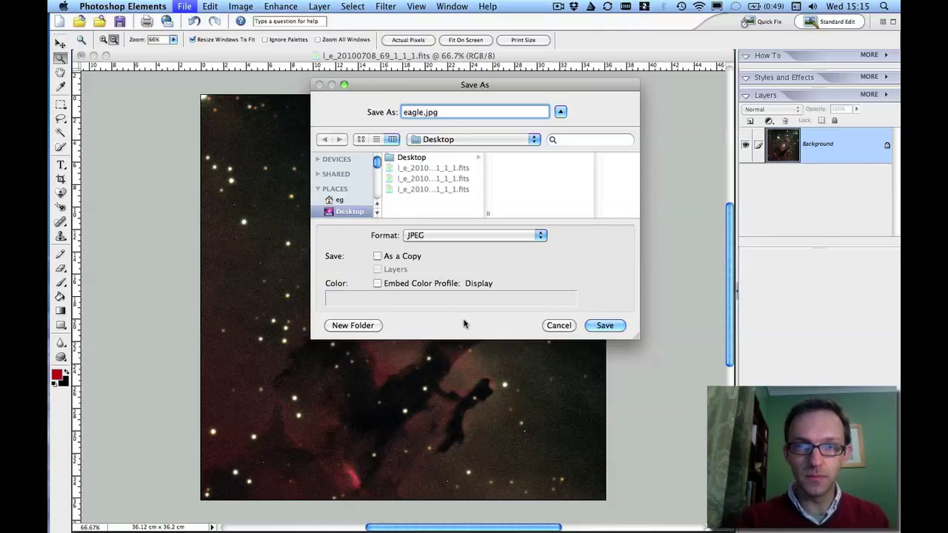
left_click(605, 325)
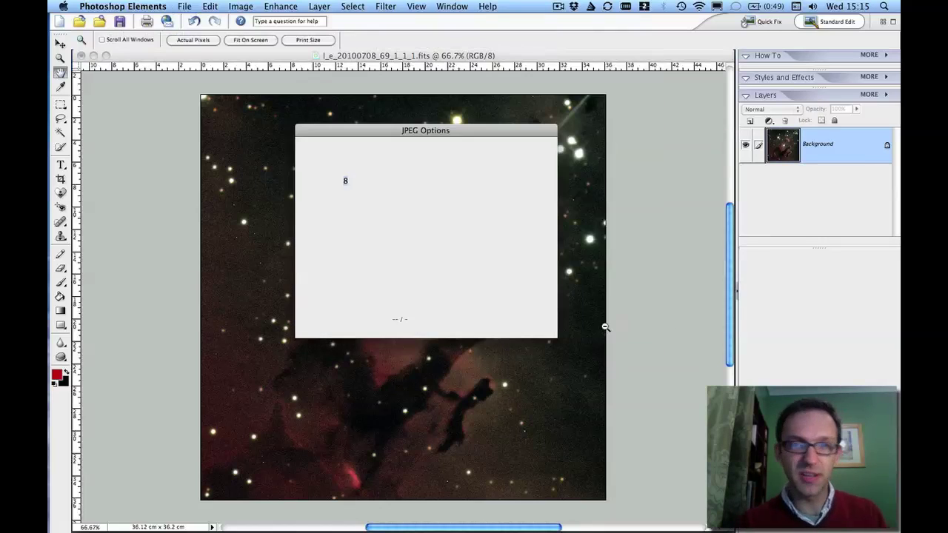
left_click(509, 150)
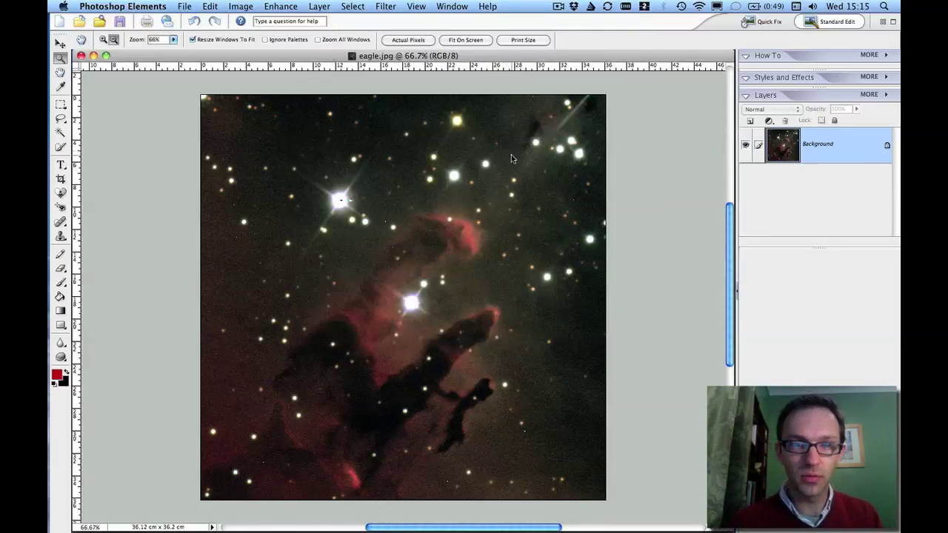
Bring up Firefox with the M16 Eagle Nebula page and shrink its window to uncover the desktop.
mouse_move(60, 207)
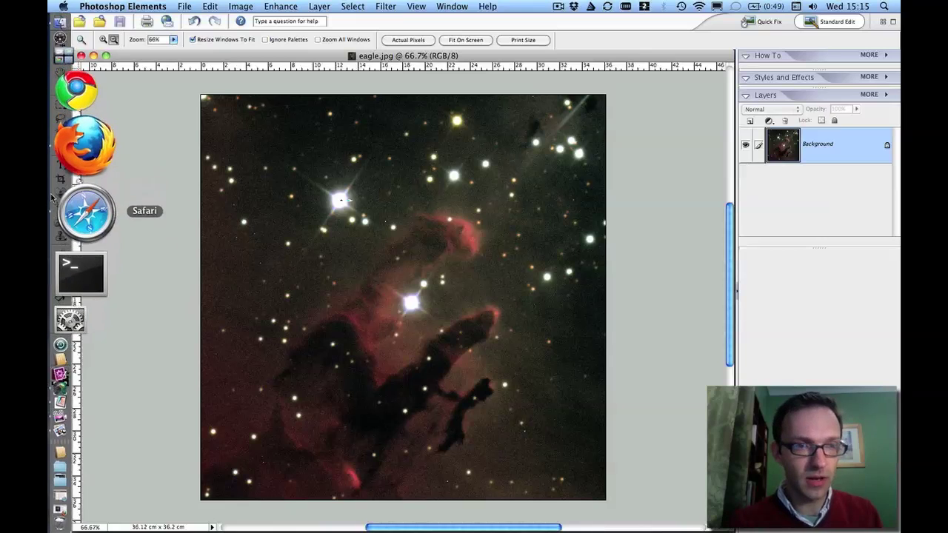
left_click(60, 185)
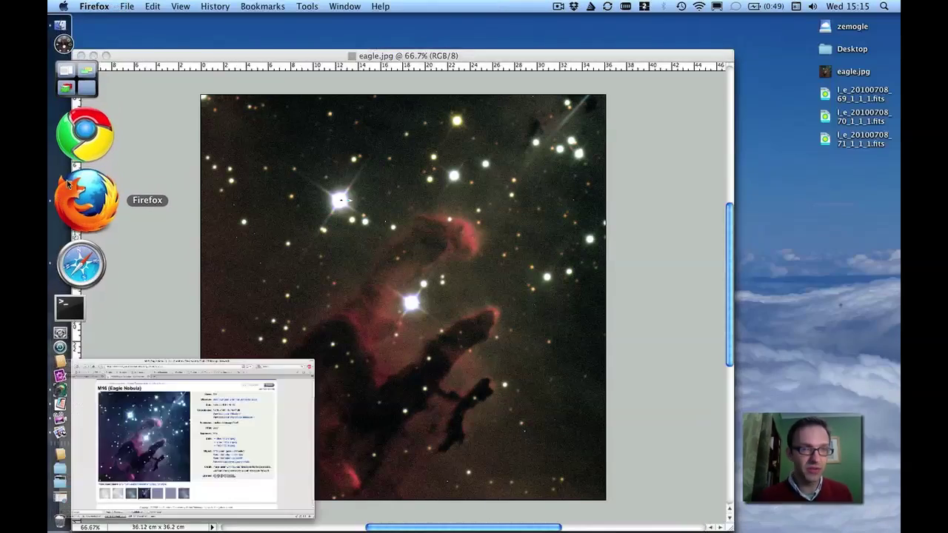
left_click_drag(463, 26, 435, 20)
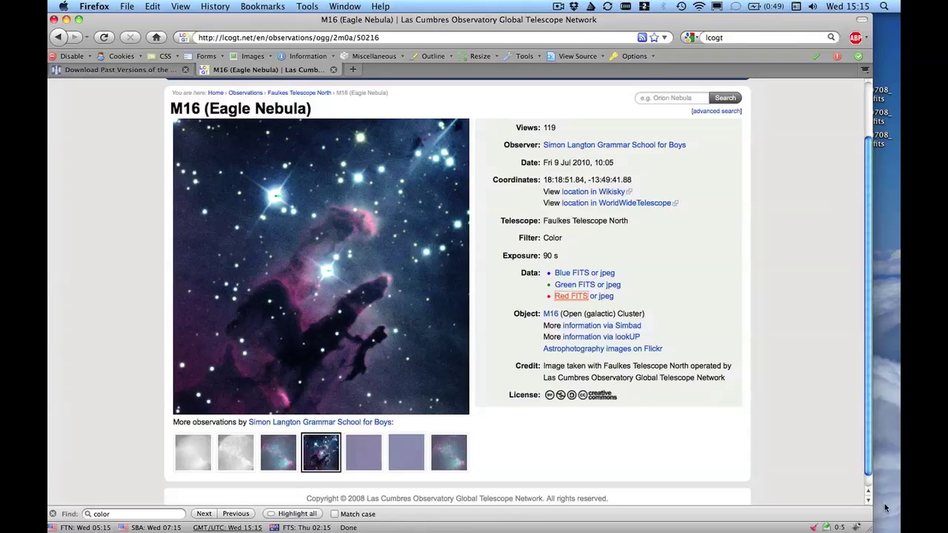
left_click_drag(870, 527, 803, 519)
Open eagle.jpg in Preview and position it beside the M16 page.
double_click(827, 71)
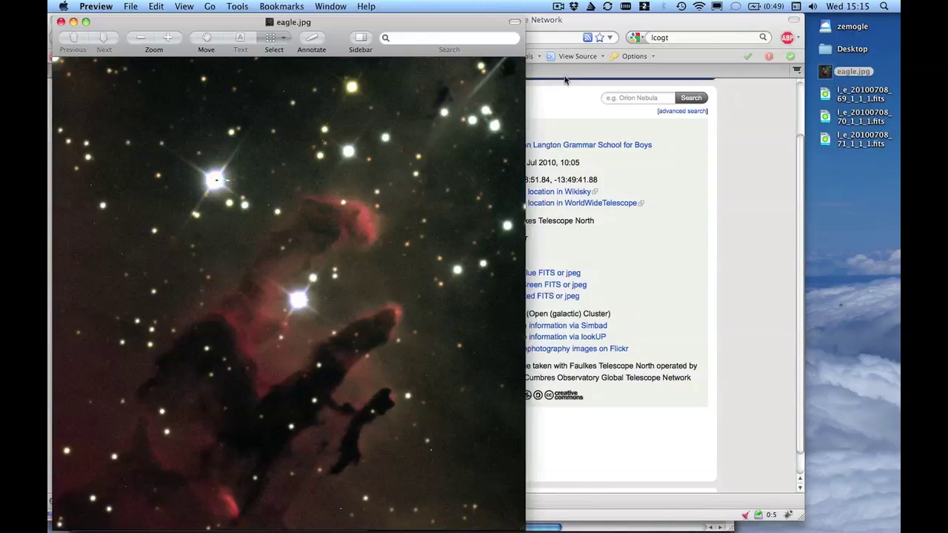
left_click_drag(257, 25, 633, 11)
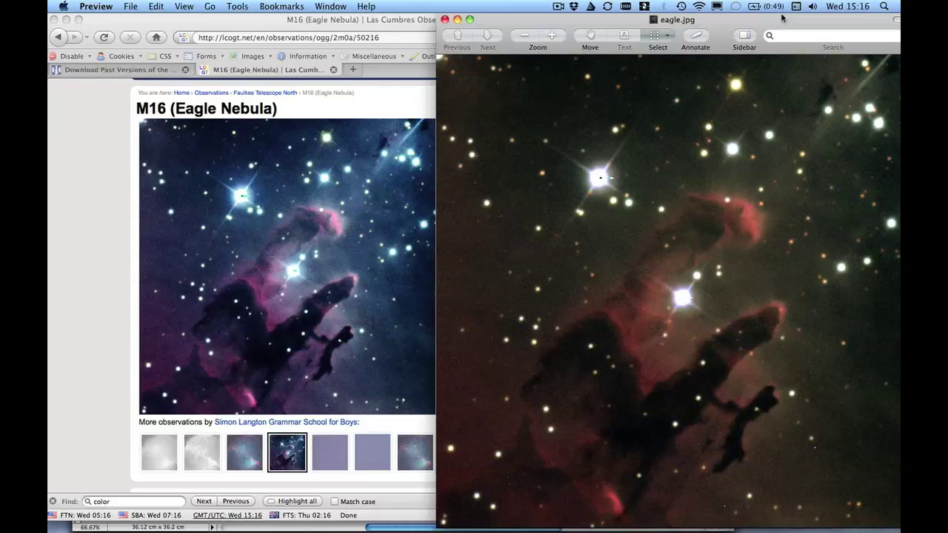
mouse_move(779, 25)
left_mouse_down()
mouse_move(749, 21)
mouse_move(772, 17)
left_mouse_up()
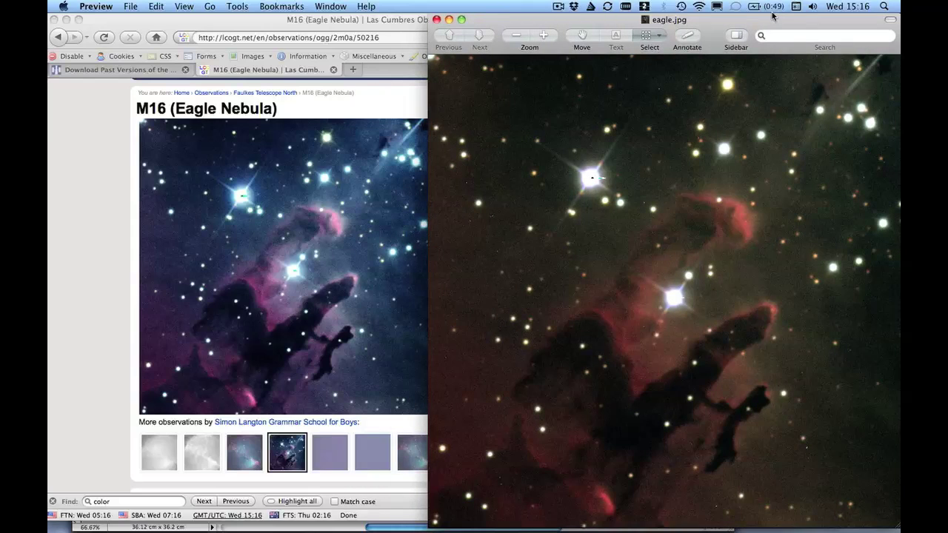